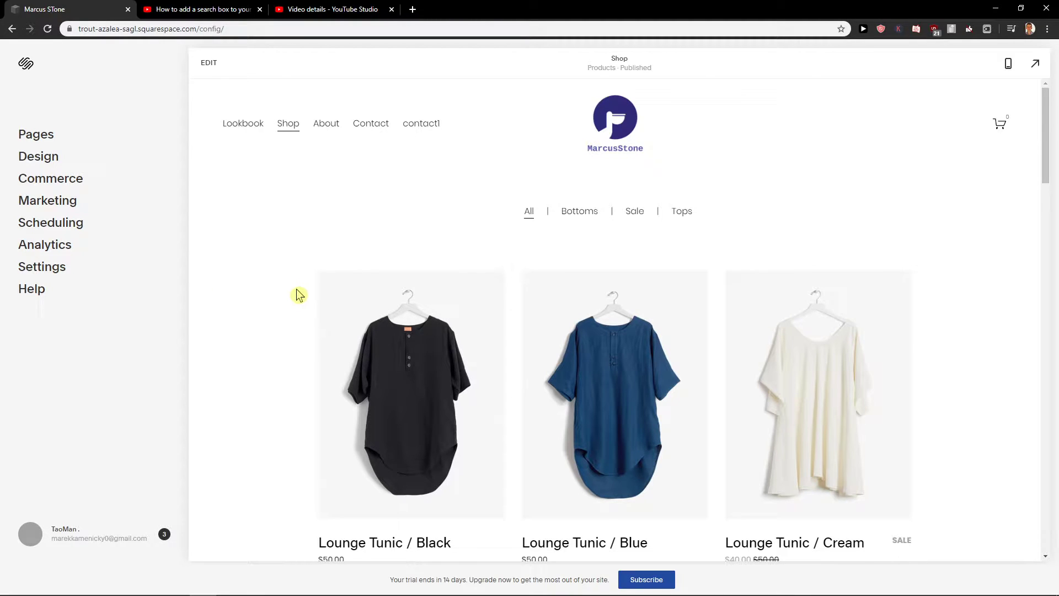
Open the Blog 3 page from the Not Linked pages and enter its editor.
scroll(267, 366, down, 5)
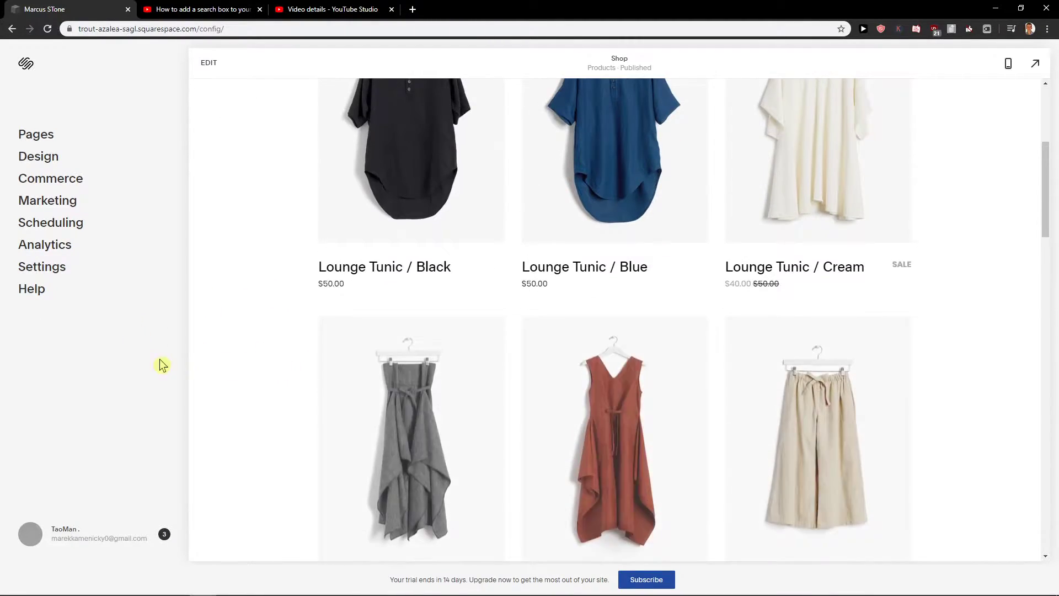
scroll(301, 395, up, 5)
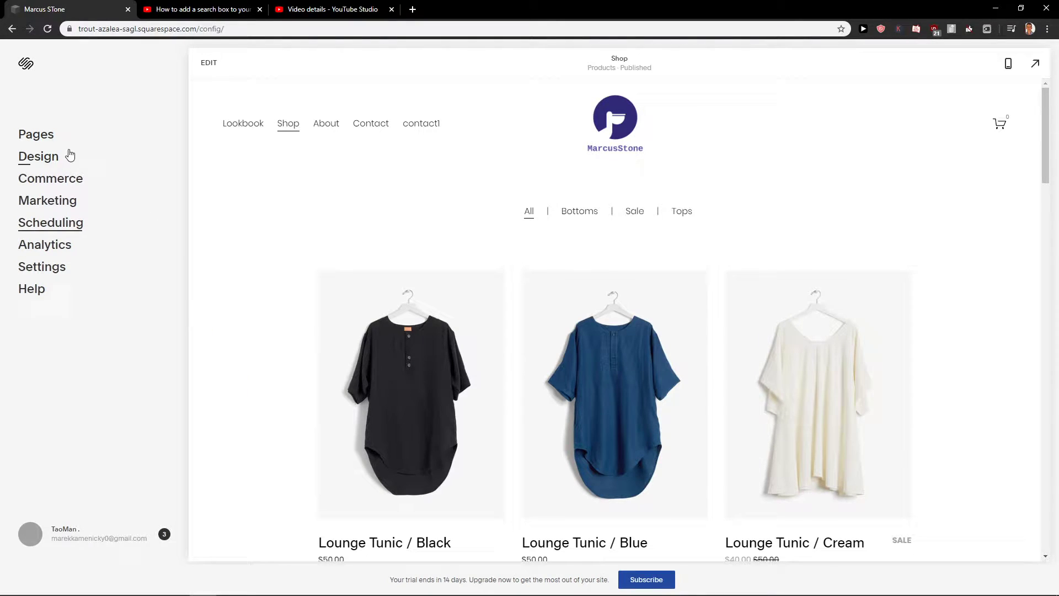
scroll(515, 262, down, 2)
scroll(515, 262, up, 2)
click(41, 137)
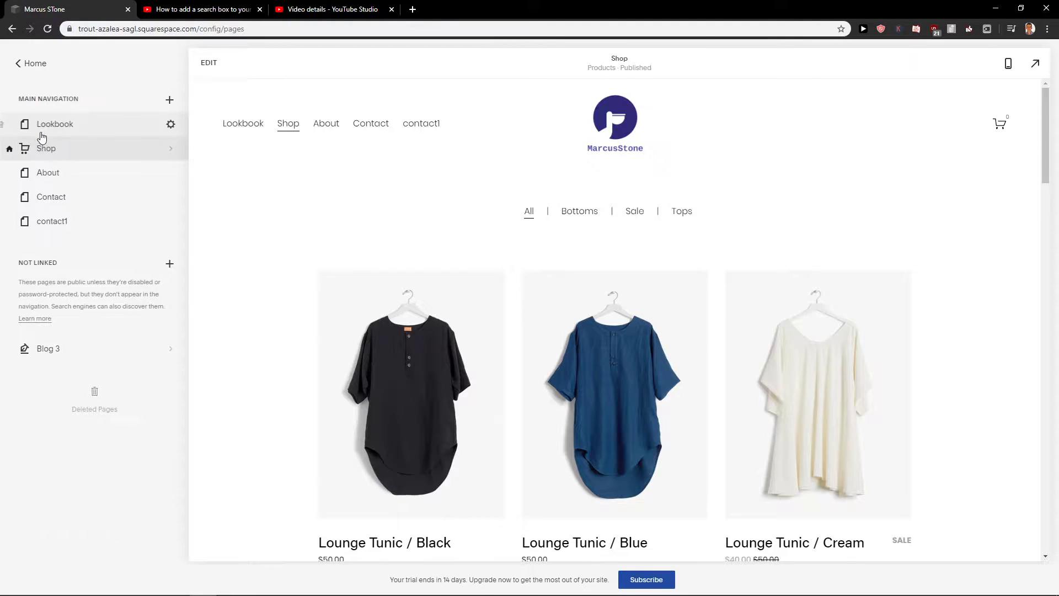
click(54, 351)
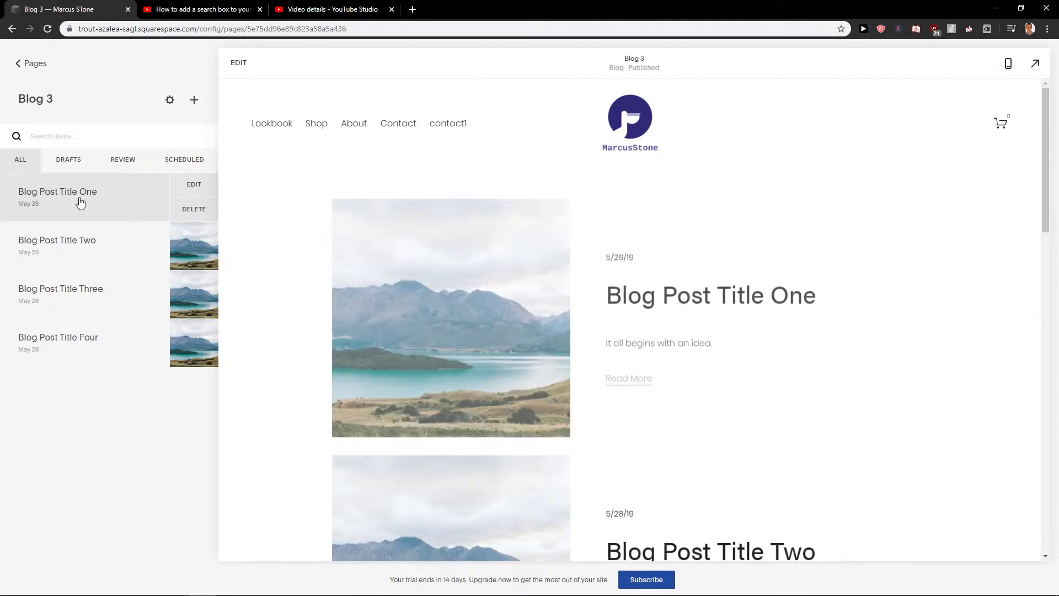
scroll(573, 289, down, 8)
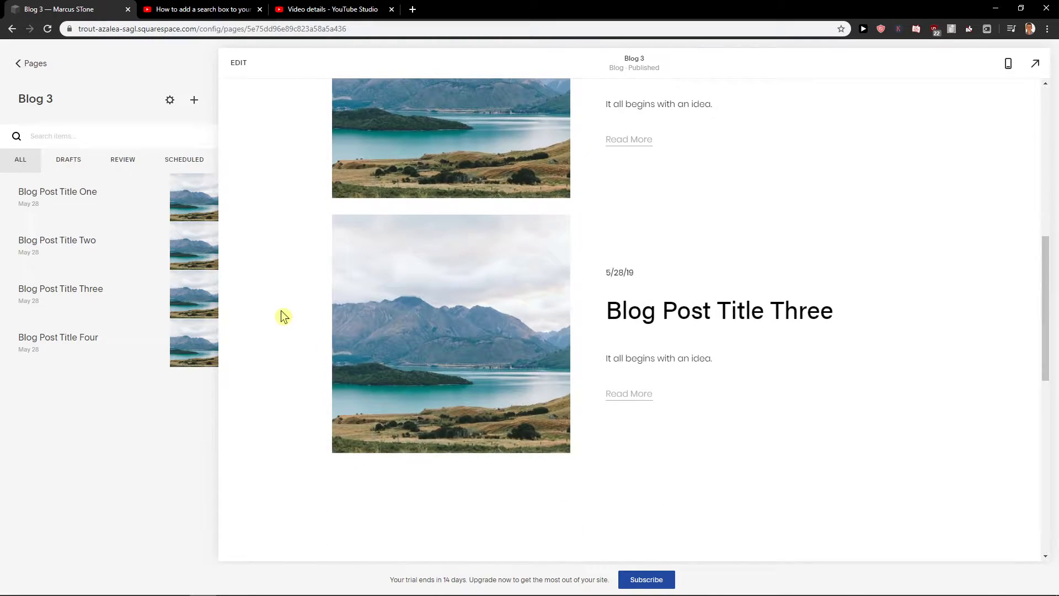
double_click(284, 316)
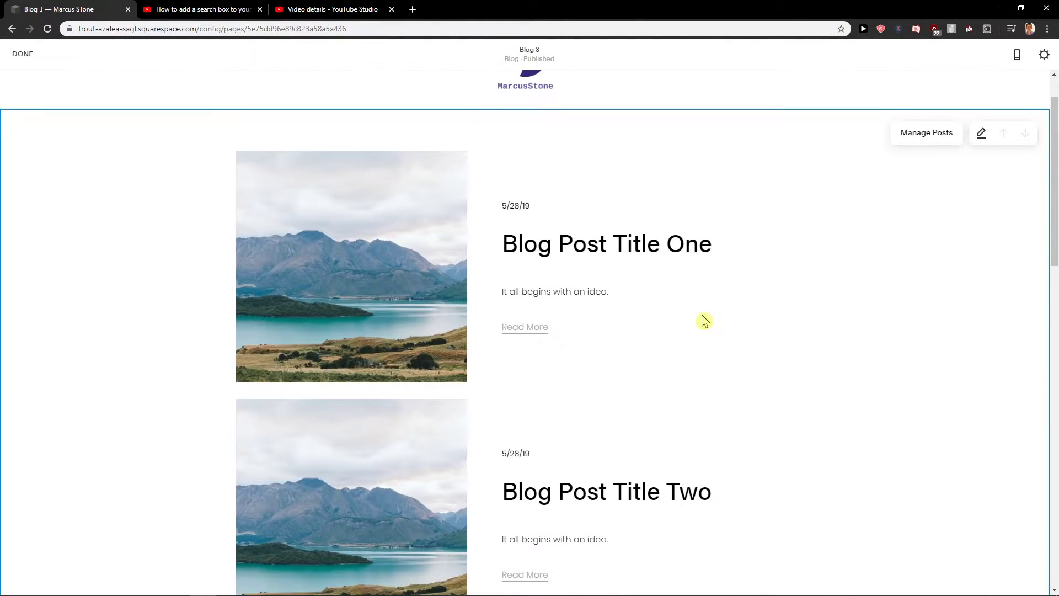
scroll(705, 321, up, 1)
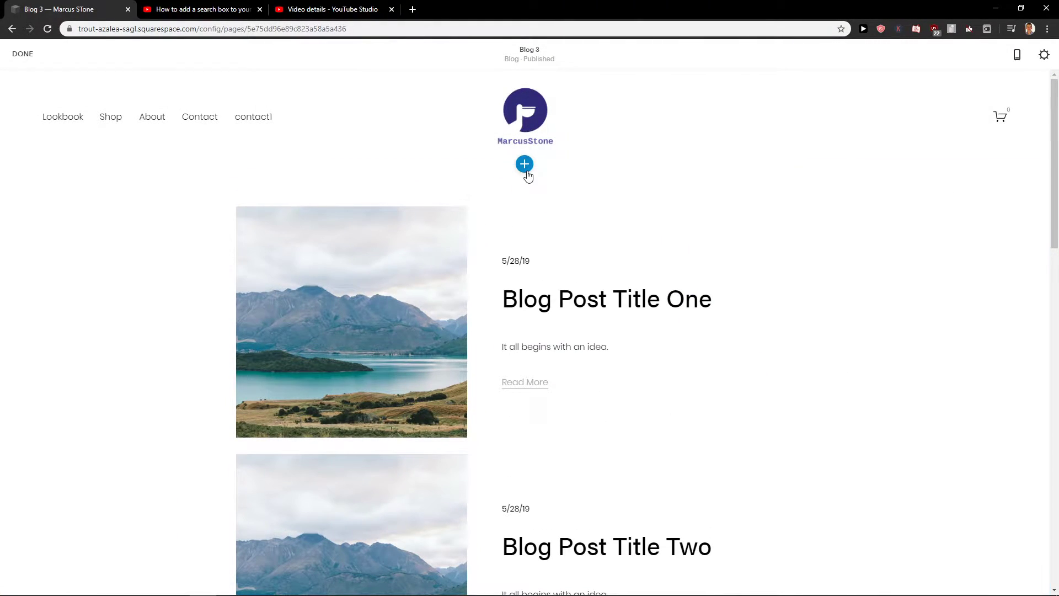
Add a blank section under the Blog 3 header and insert a Search block into it.
click(525, 164)
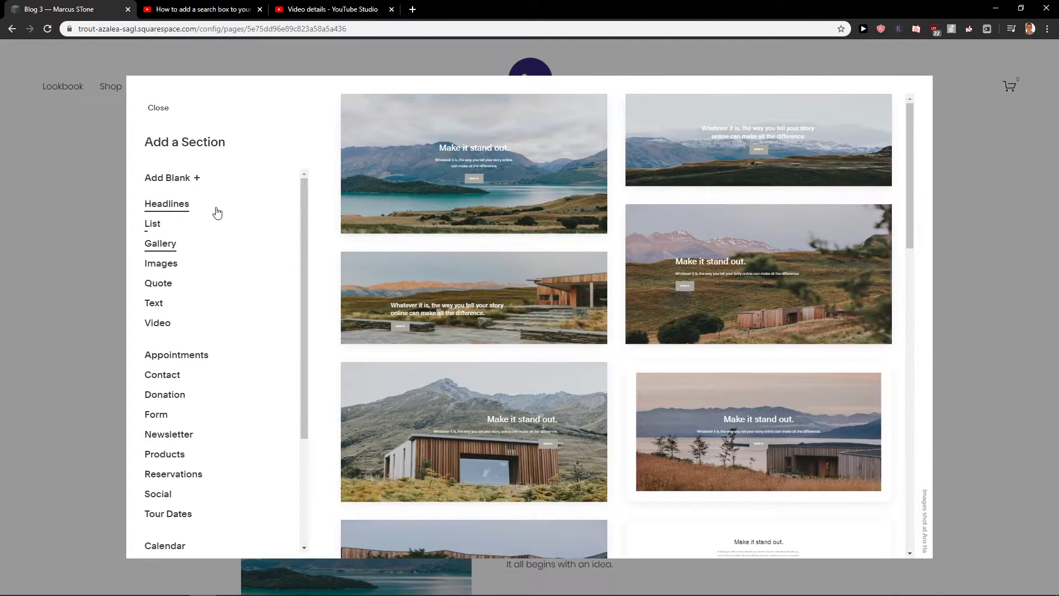
click(183, 182)
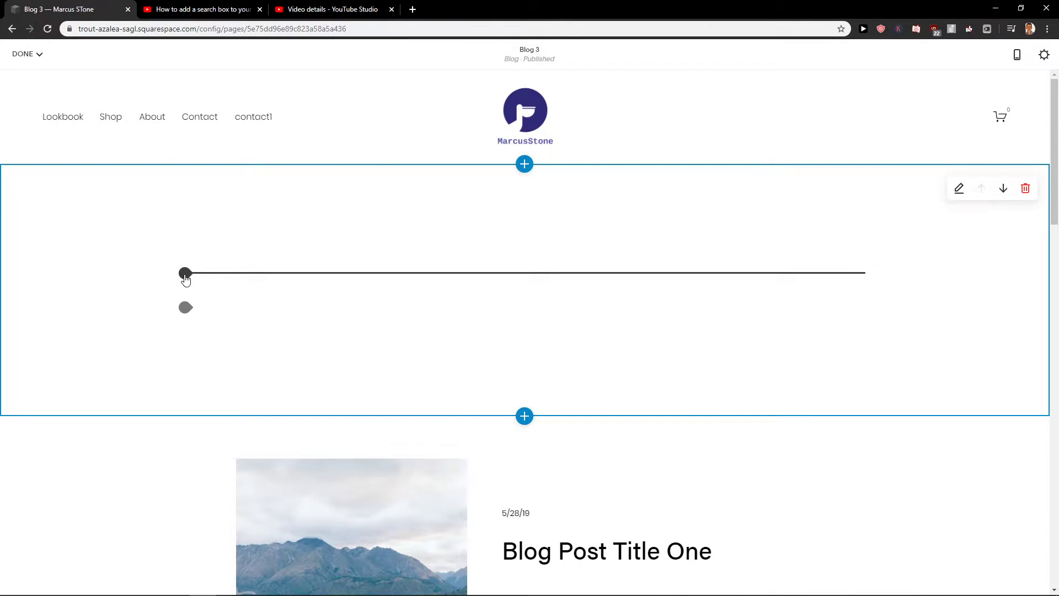
click(185, 273)
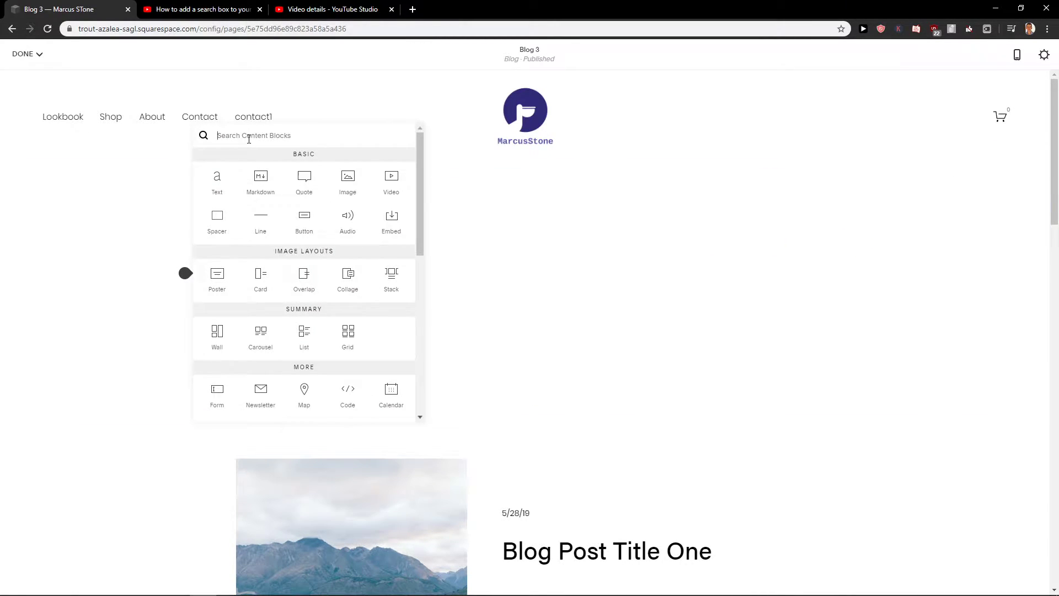
text(sear)
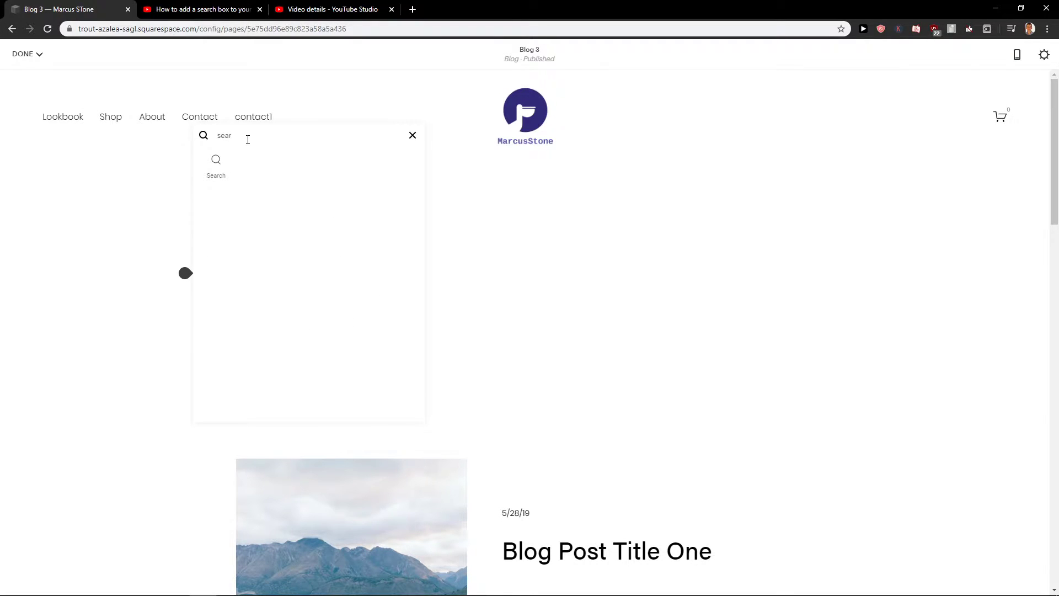
click(215, 164)
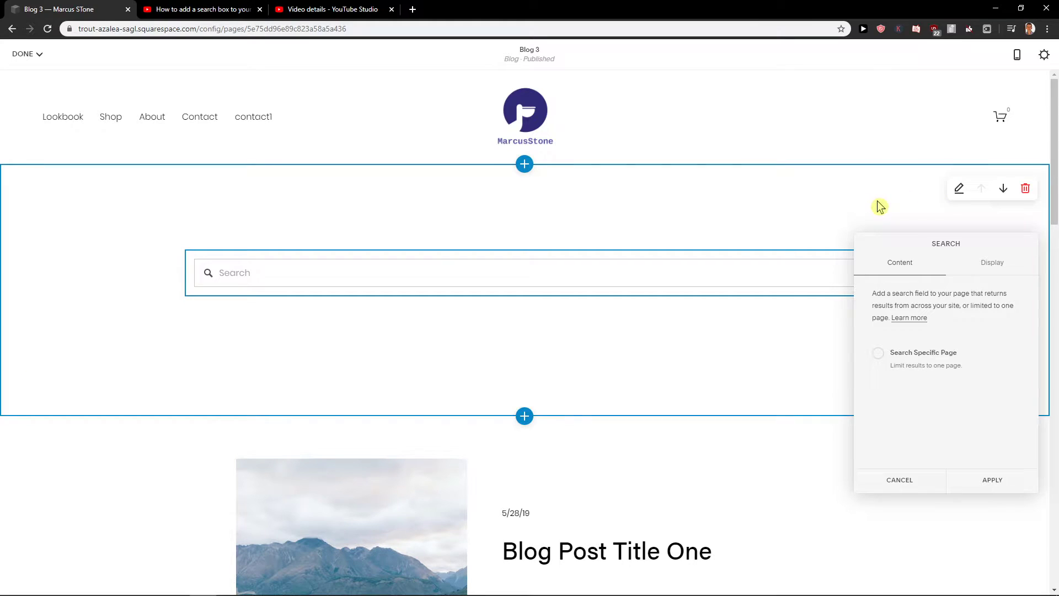
Set the search section to custom height 10 and content width 31.
click(960, 190)
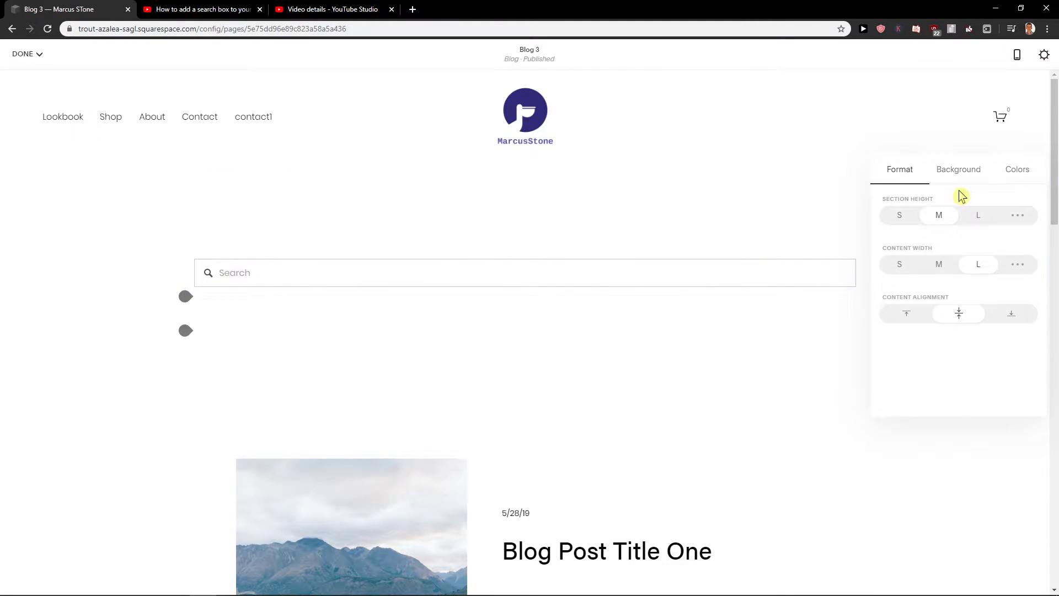
click(811, 218)
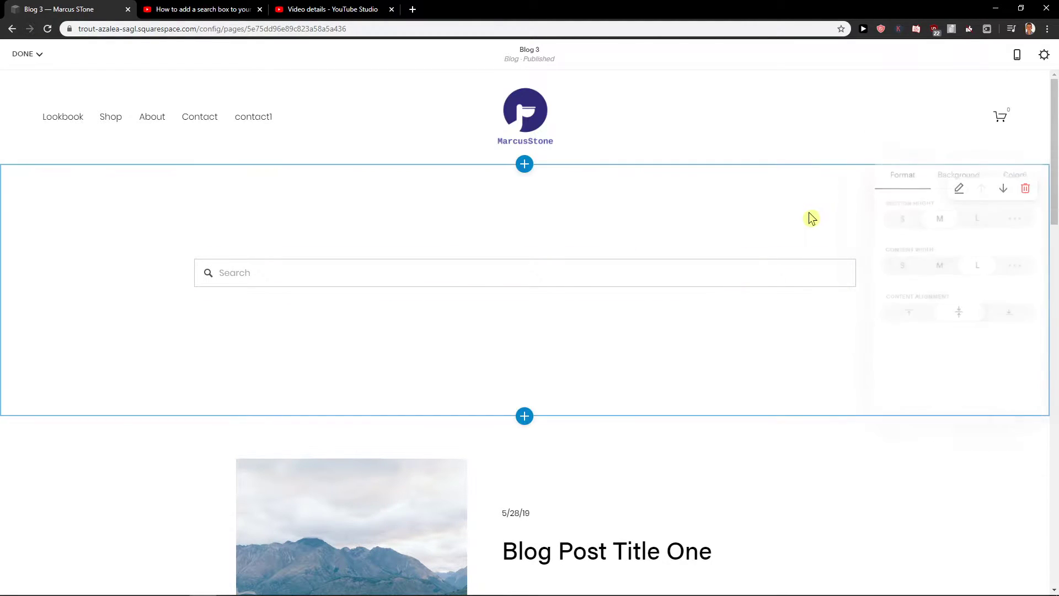
click(961, 190)
click(900, 217)
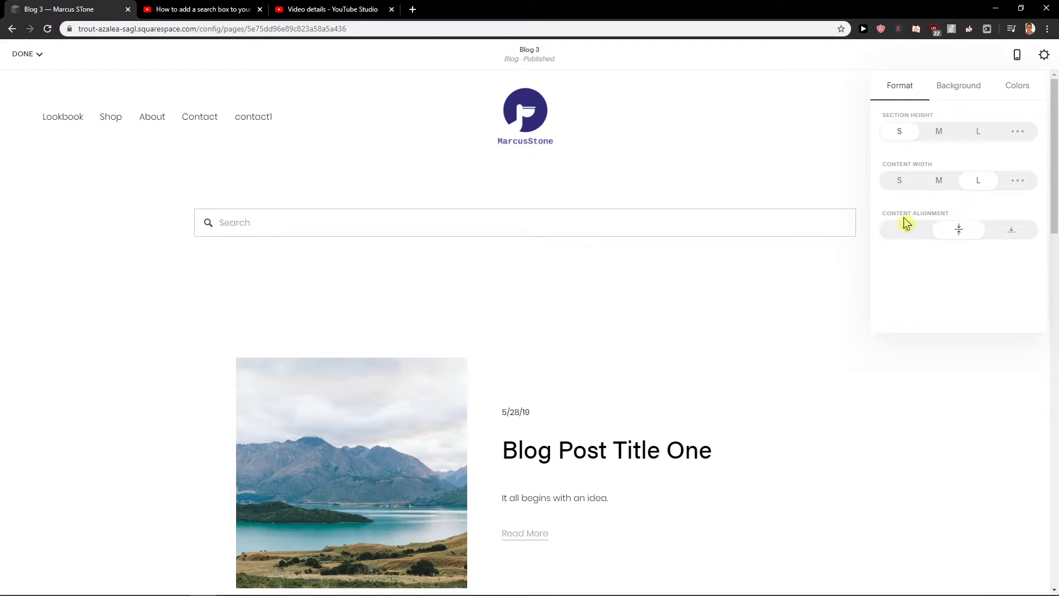
click(905, 181)
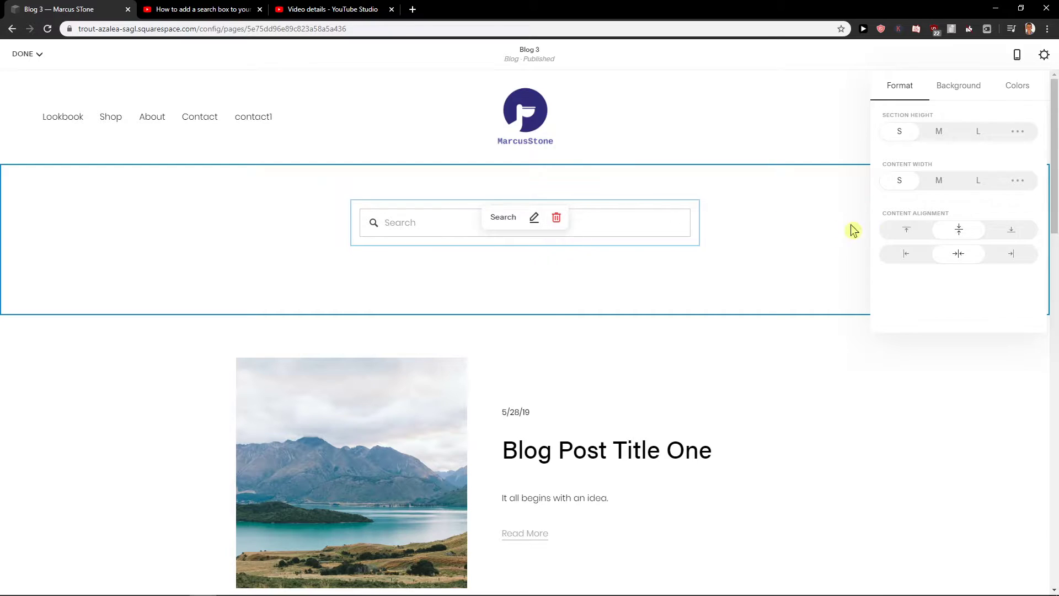
click(1018, 181)
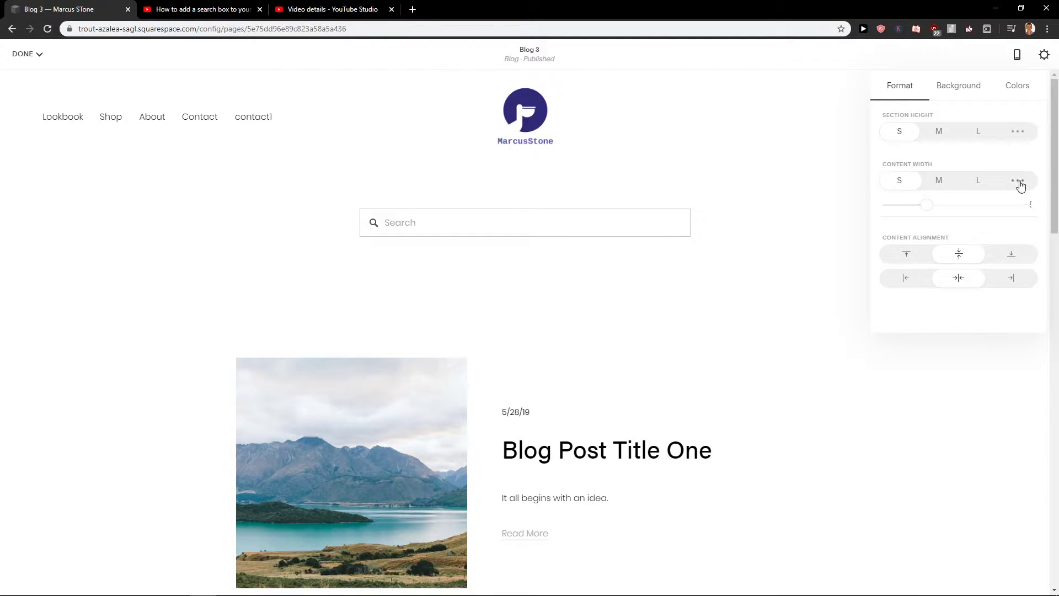
click(1018, 130)
drag(918, 229, 890, 234)
Center the search box with middle alignment and review the Background and Colors options.
click(910, 284)
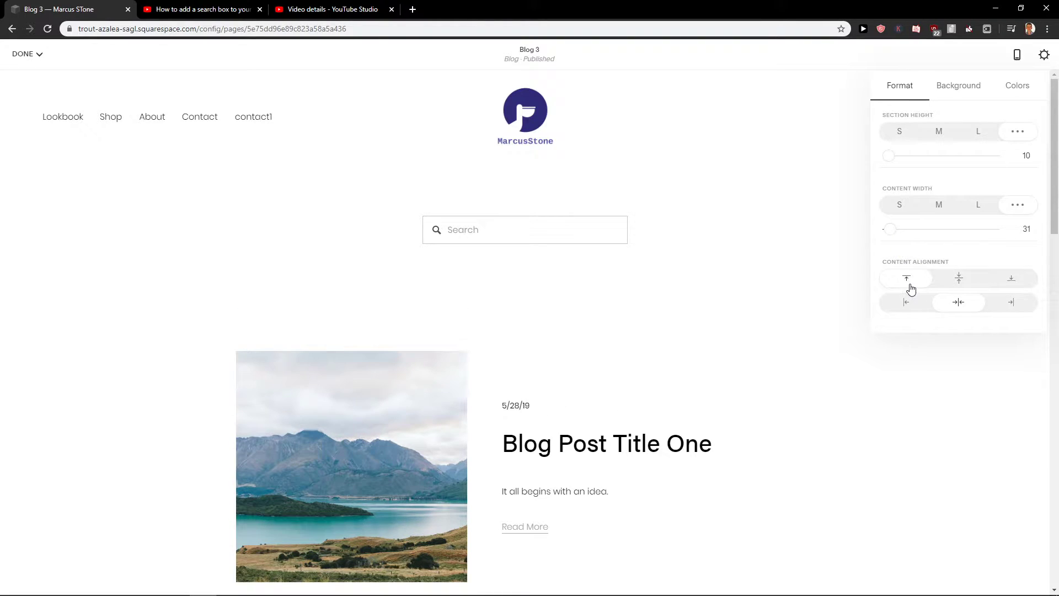
click(937, 285)
click(915, 304)
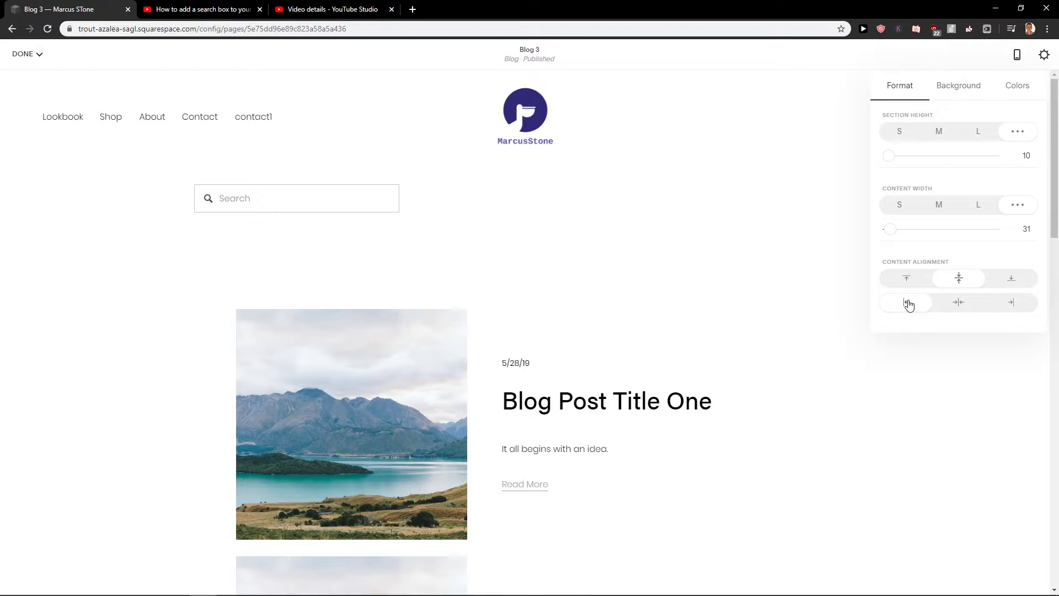
click(950, 304)
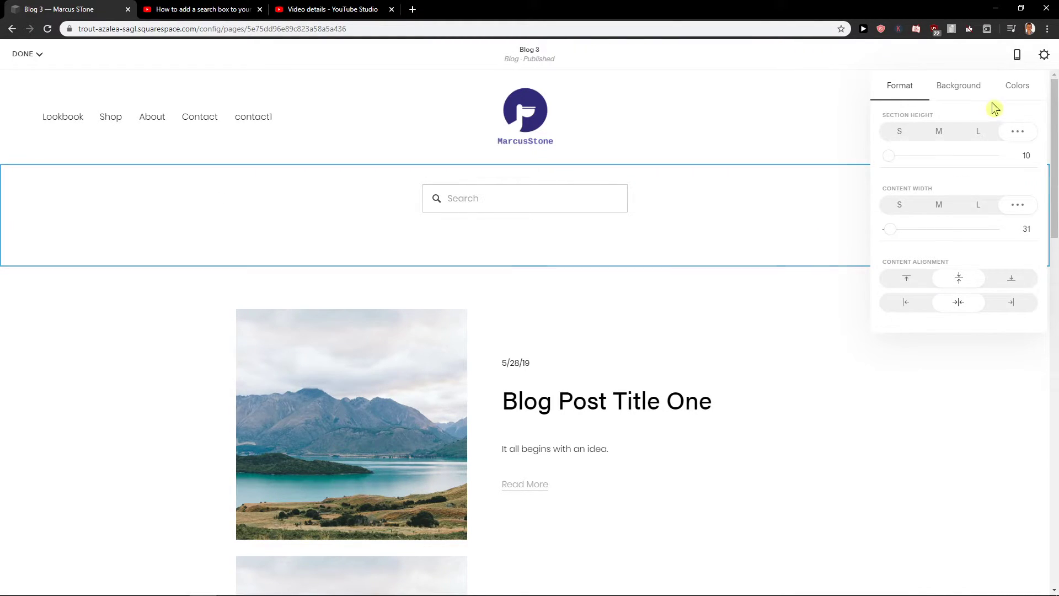
click(965, 98)
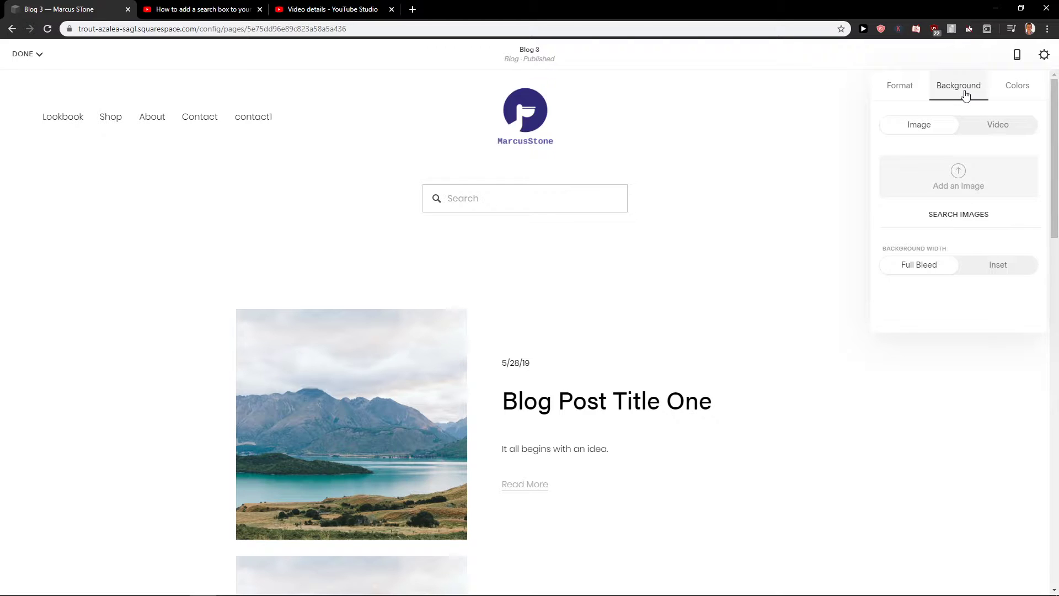
click(1015, 91)
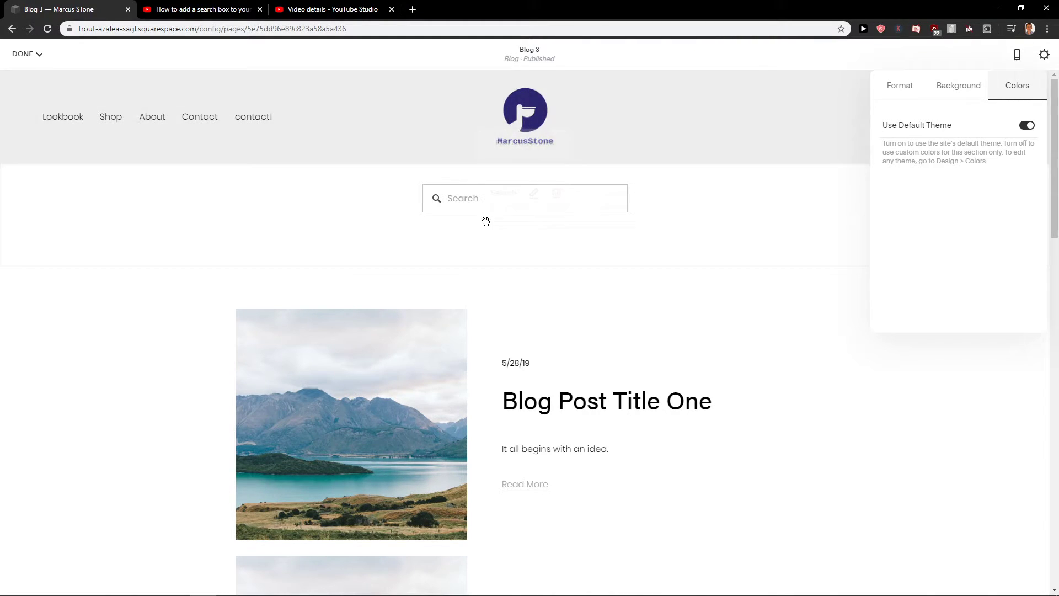
click(591, 204)
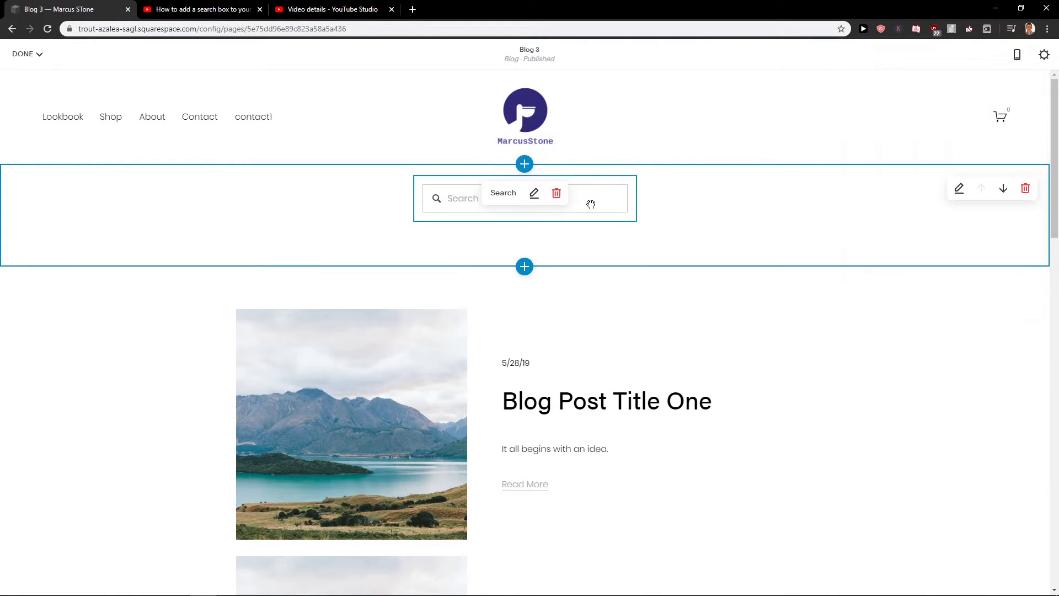
Enable Search Specific Page on the Blog 3 search block and choose Shop under Product.
click(534, 194)
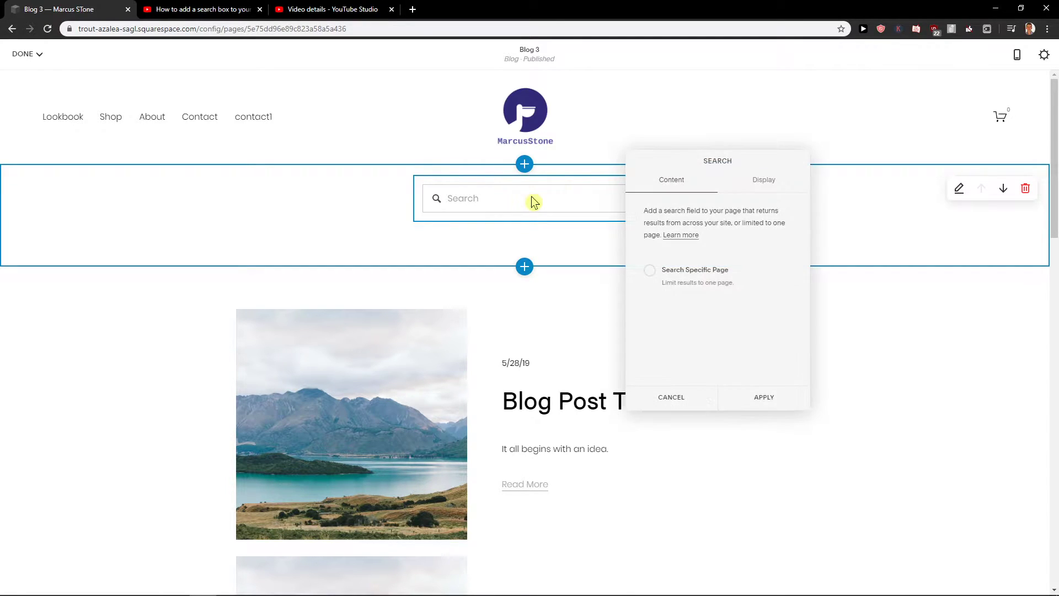
click(651, 270)
click(686, 332)
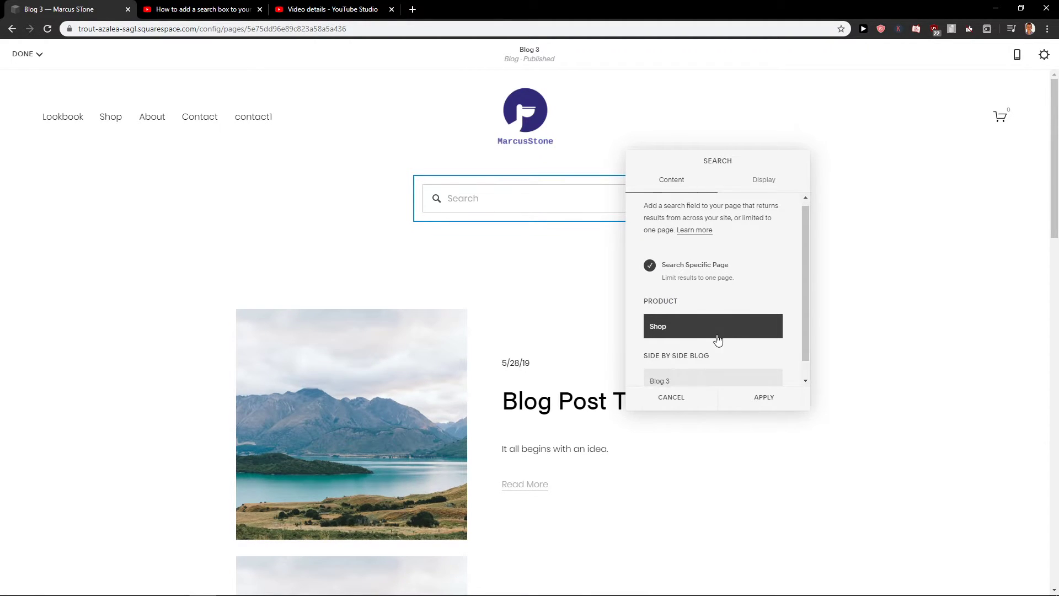
scroll(718, 340, down, 1)
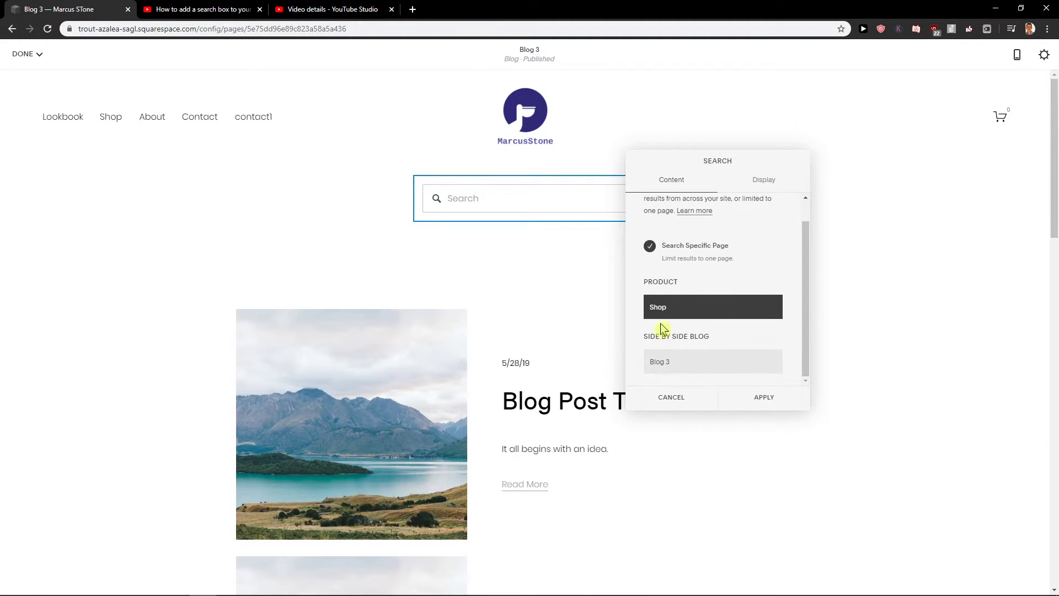
click(696, 353)
click(744, 182)
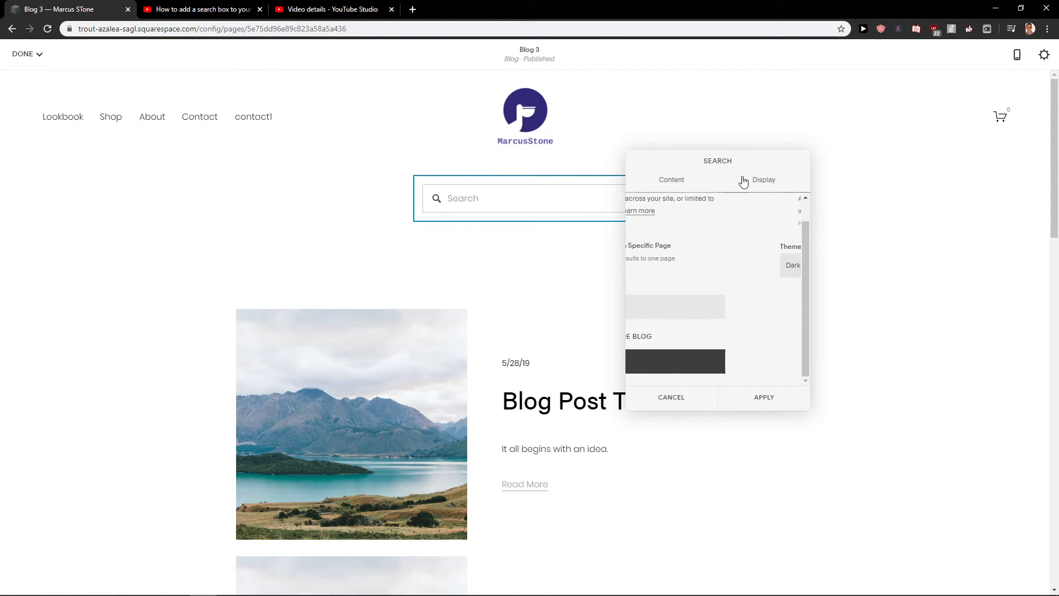
click(690, 277)
click(690, 290)
click(669, 182)
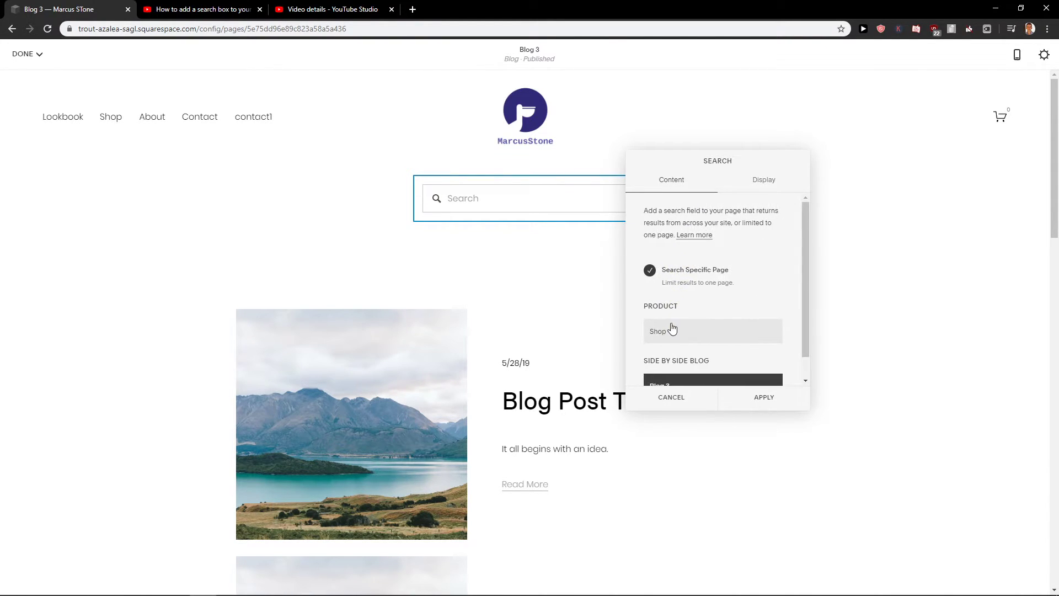
click(672, 329)
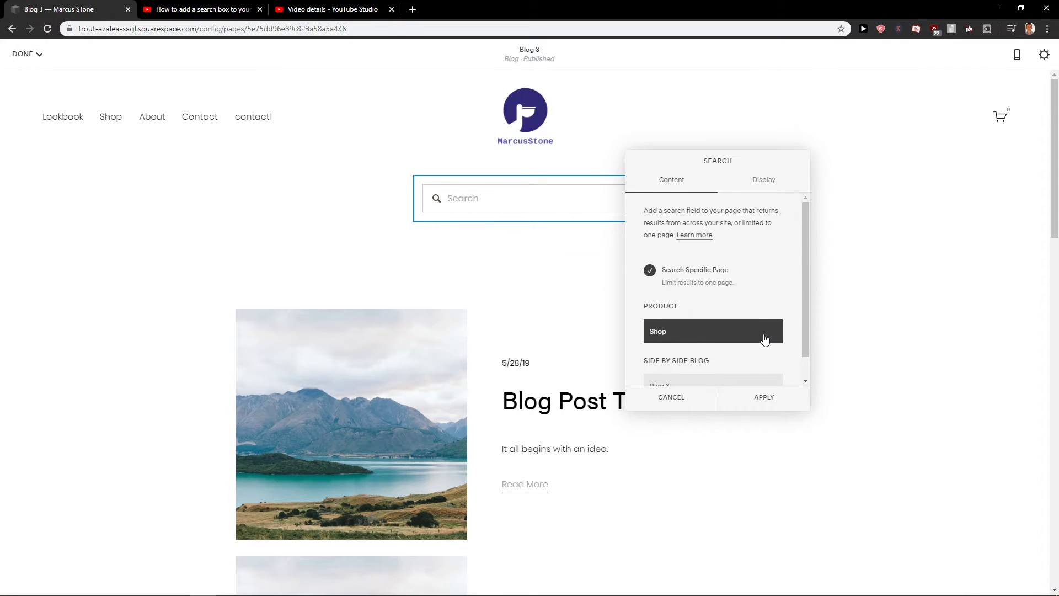
scroll(756, 340, down, 1)
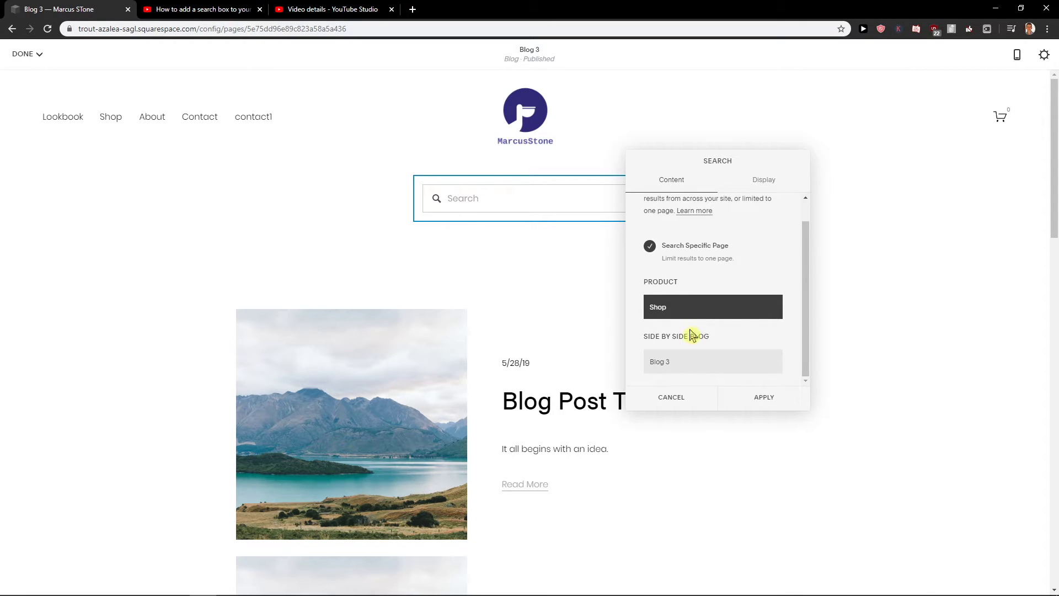
Close the search block settings and save the change in Review Changes.
click(562, 229)
click(561, 229)
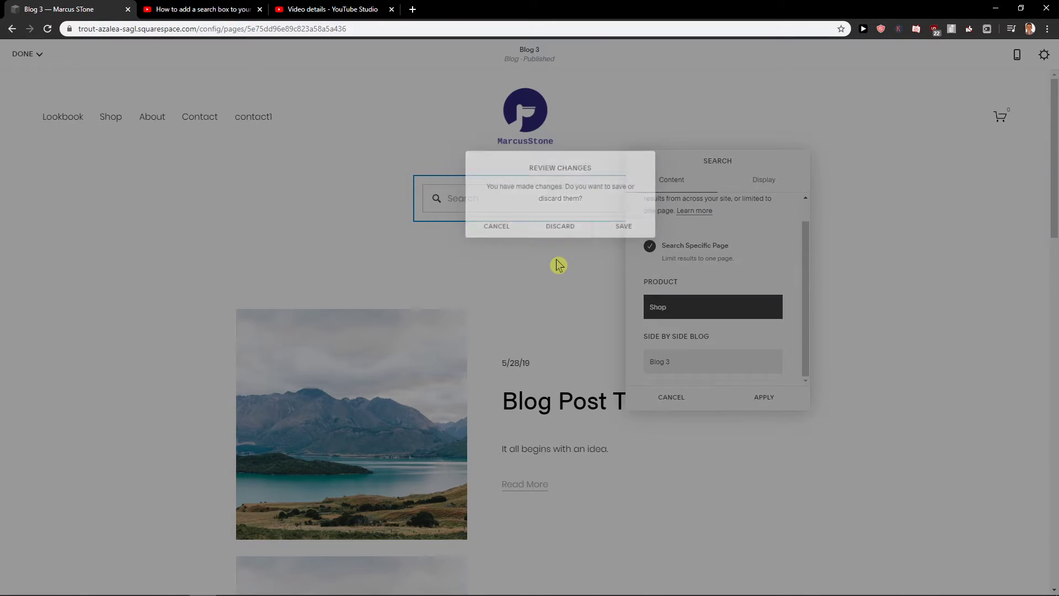
click(529, 263)
click(526, 261)
click(549, 298)
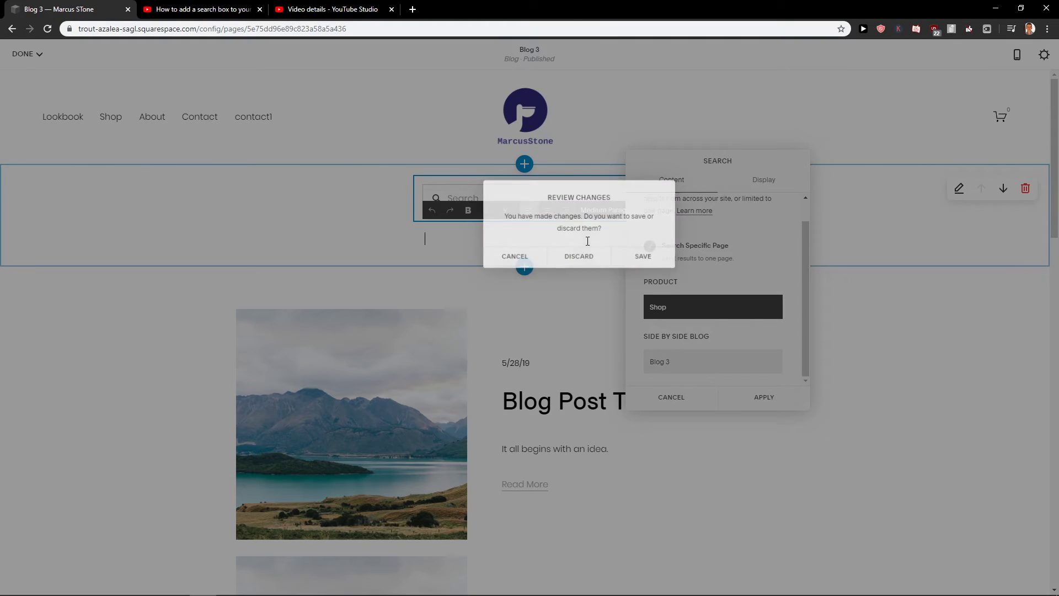
click(870, 226)
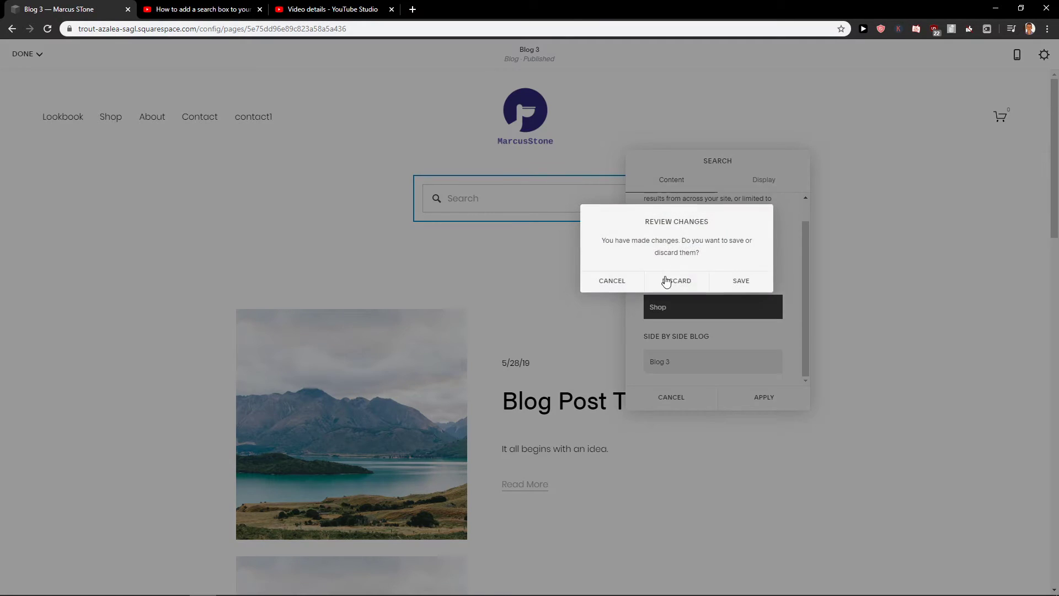
click(736, 284)
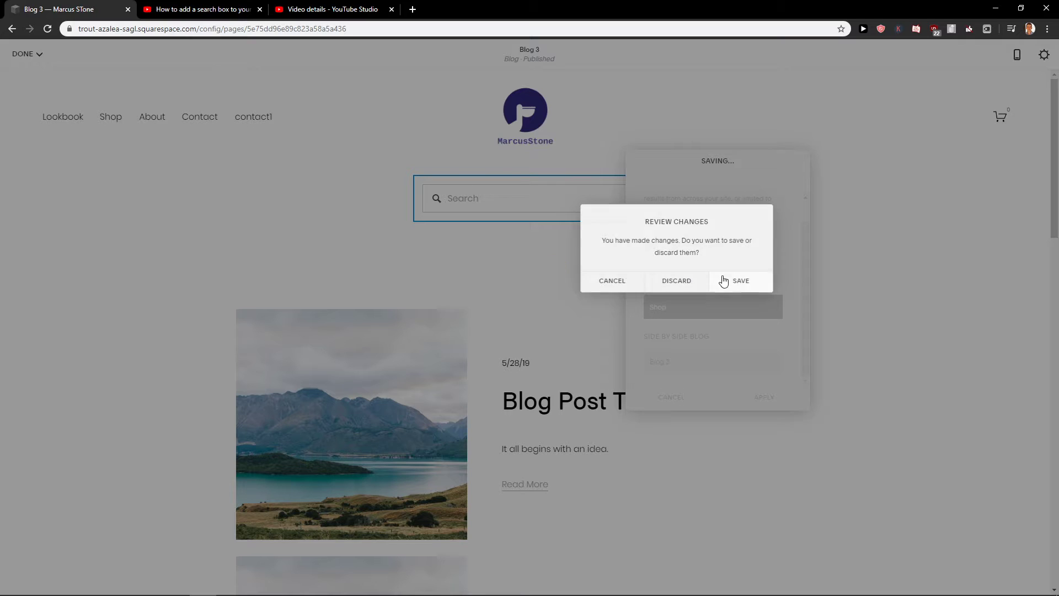
click(728, 280)
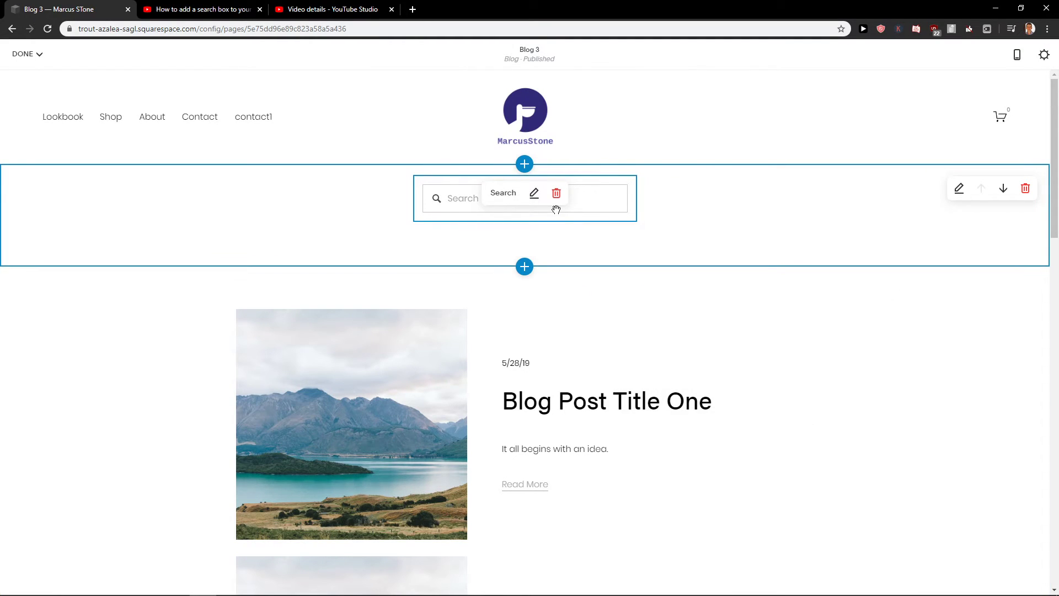
Exit the Blog 3 editor and open the Shop page in edit mode.
click(34, 53)
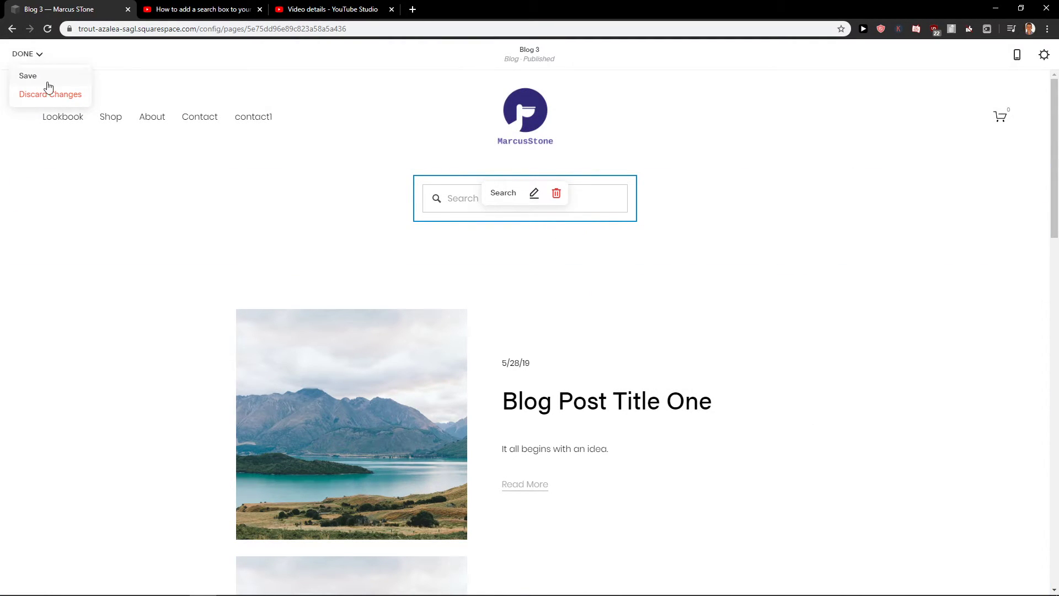
click(49, 93)
click(564, 347)
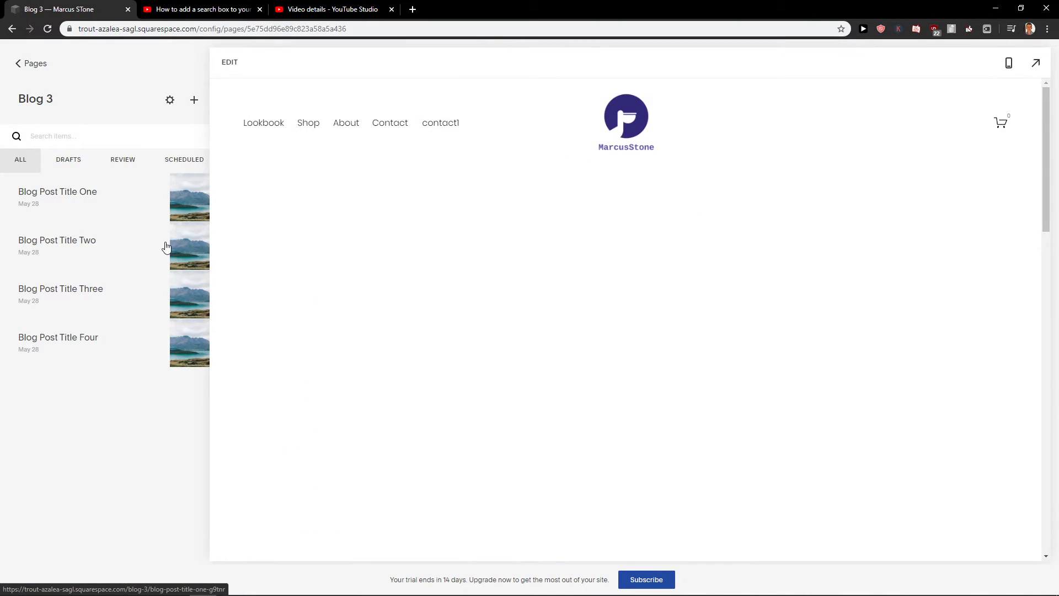
click(22, 63)
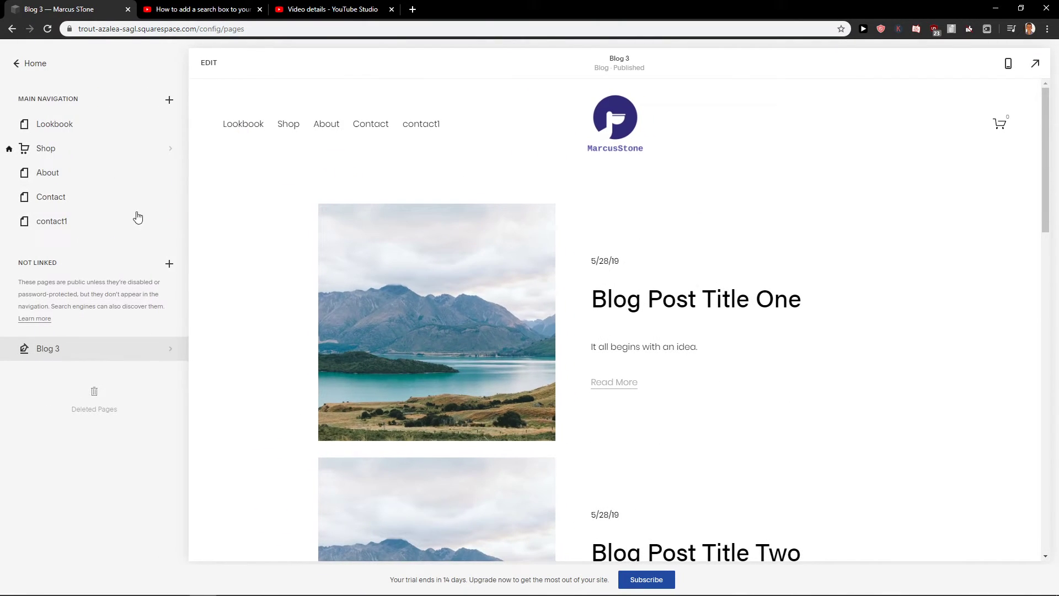
click(60, 150)
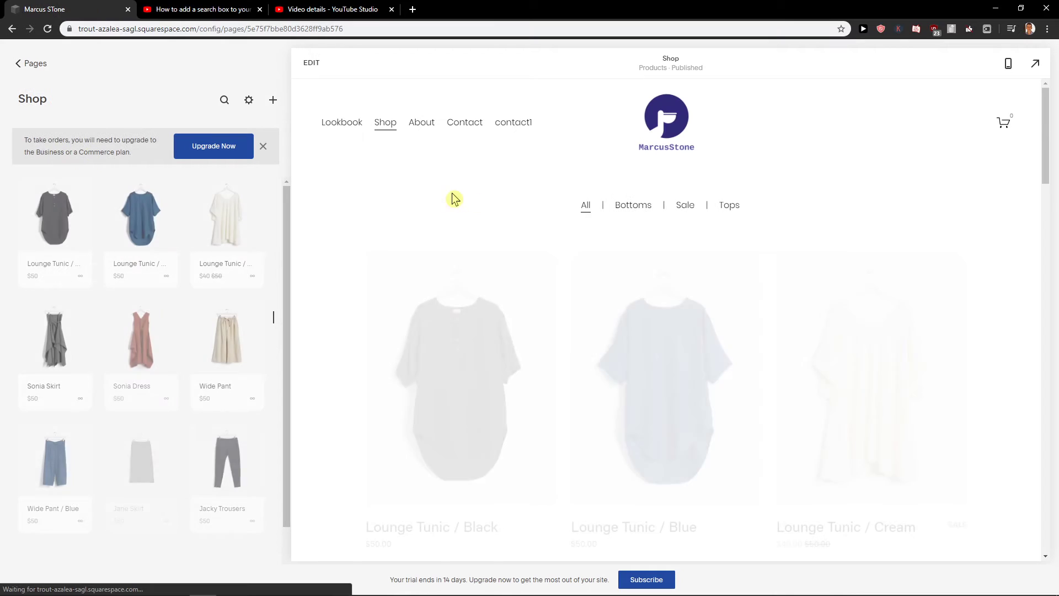
double_click(513, 210)
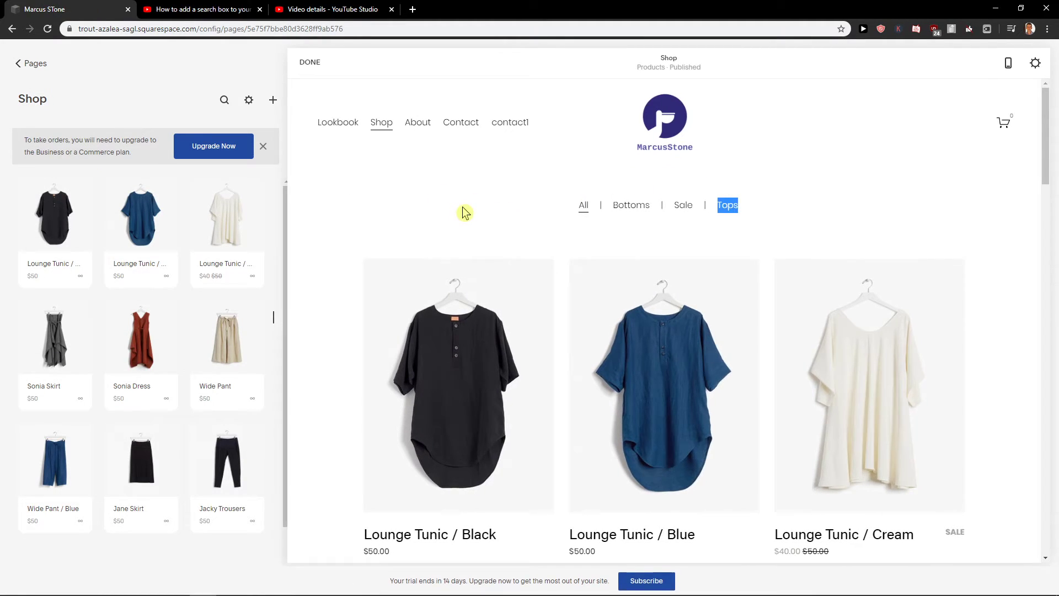
Add a blank section below the Shop header and insert a Search block.
click(525, 164)
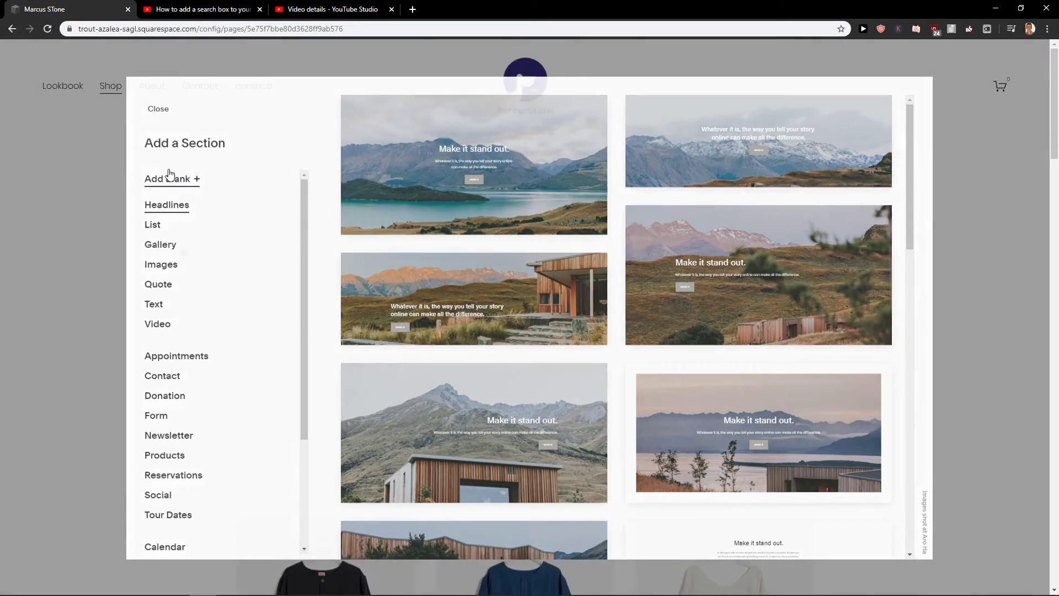
click(169, 178)
click(179, 279)
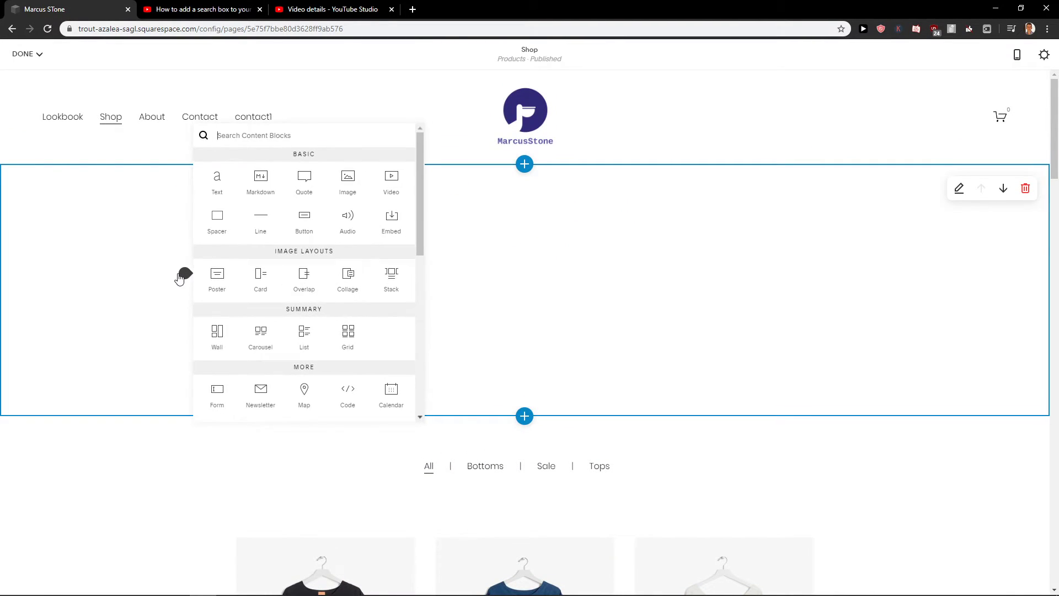
text(sea)
click(223, 165)
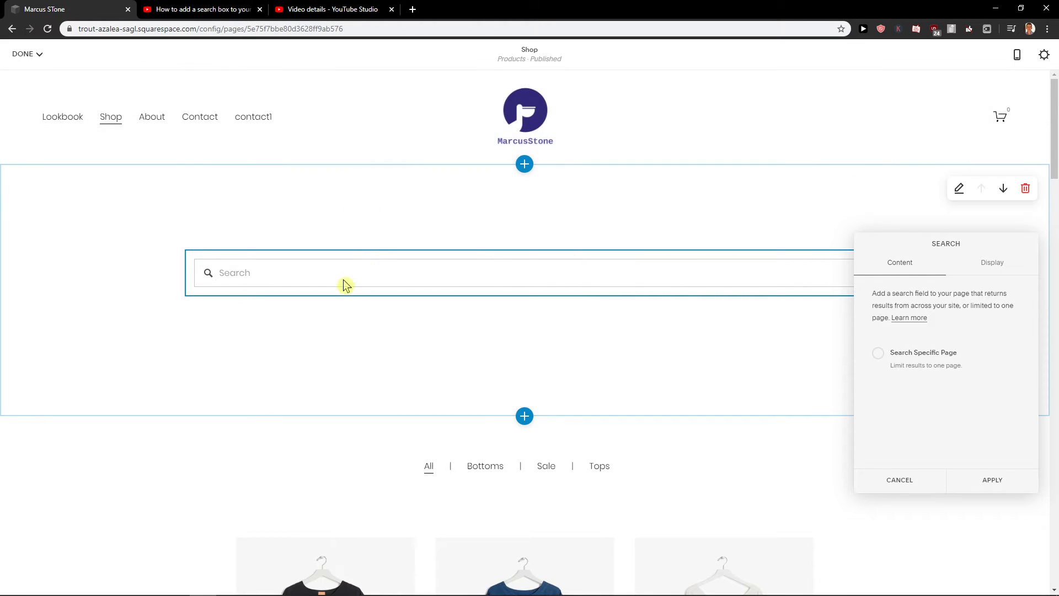
Set the section width and height to S and delete the extra Text block.
click(959, 189)
click(908, 271)
click(893, 215)
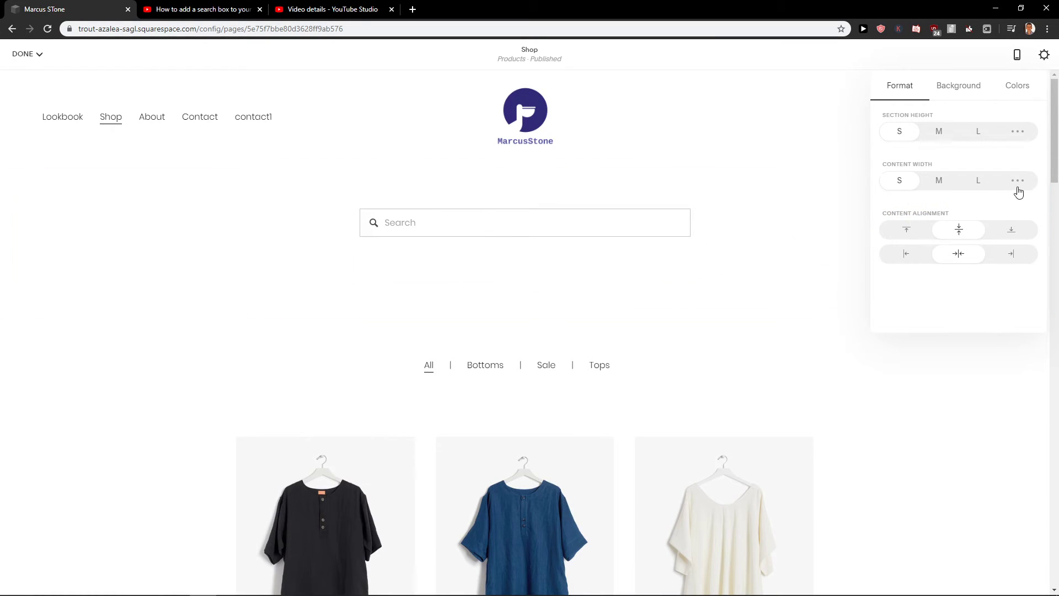
click(540, 265)
click(584, 272)
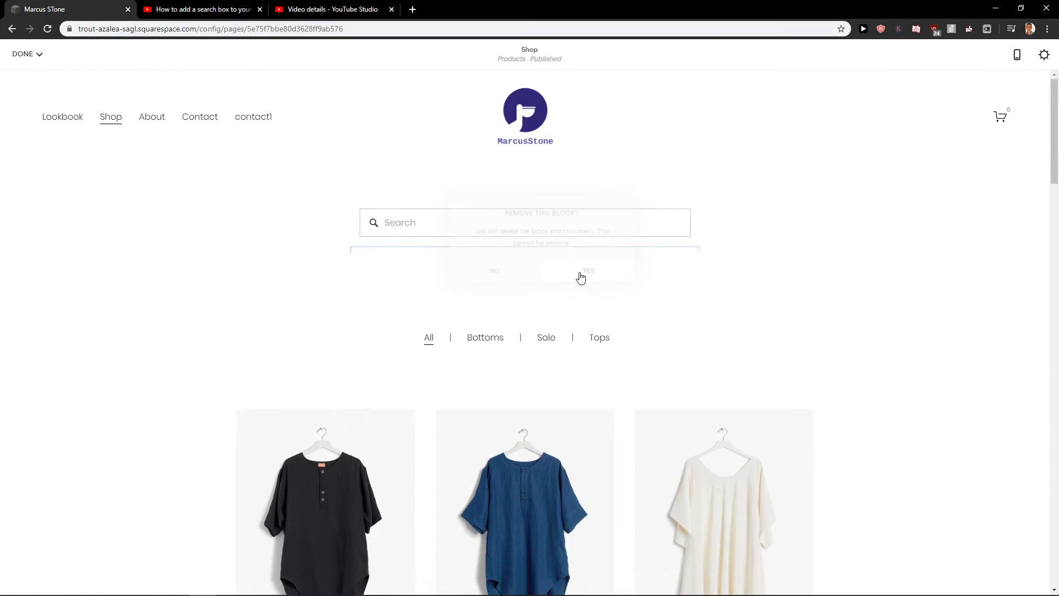
Give the section a custom content width of 33 and height of 10.
click(961, 190)
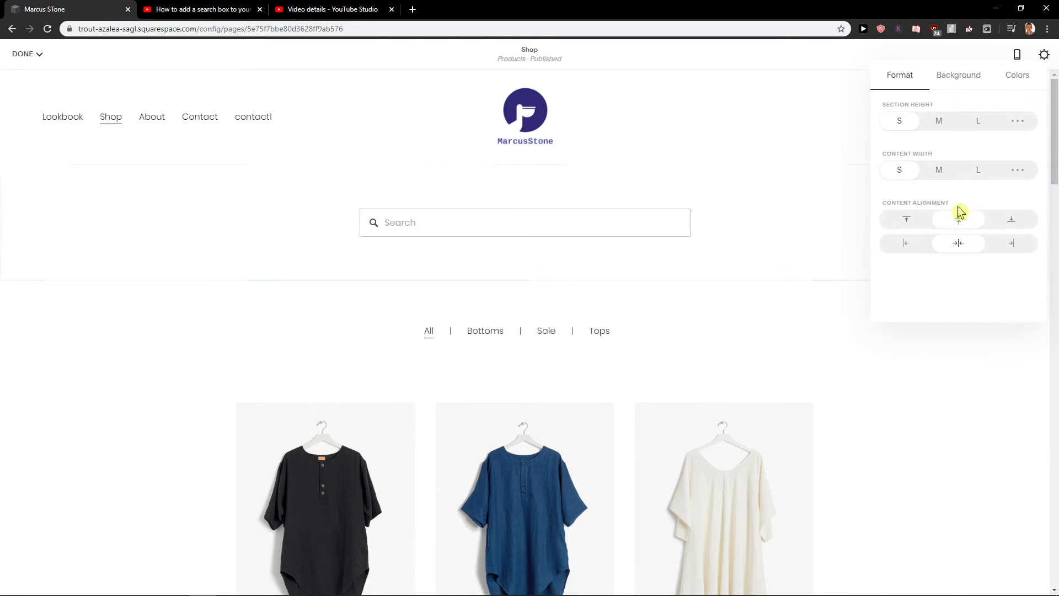
click(1018, 170)
drag(919, 195, 893, 194)
click(1014, 122)
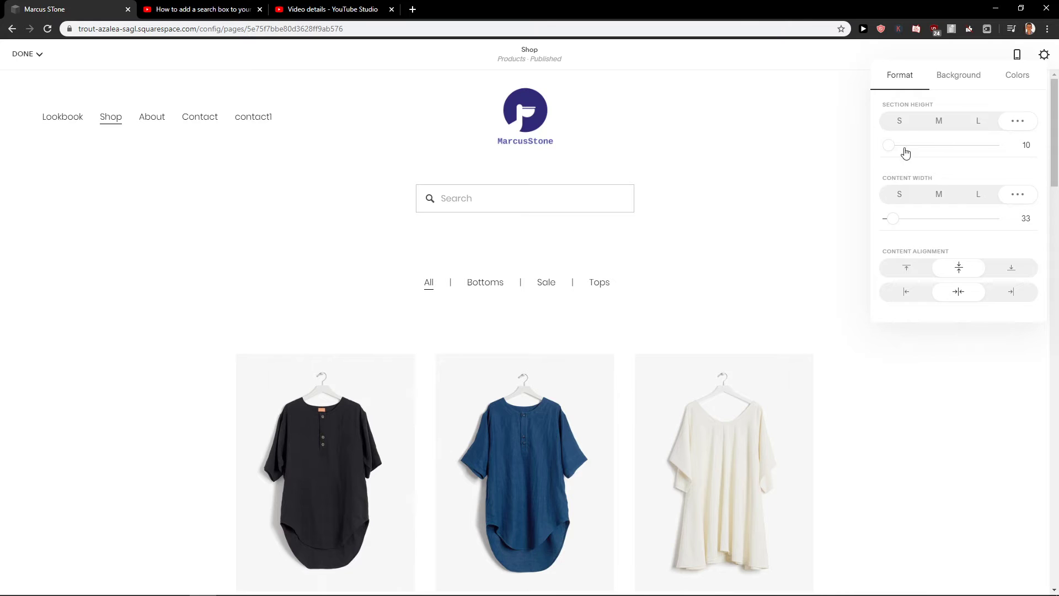
mouse_move(607, 203)
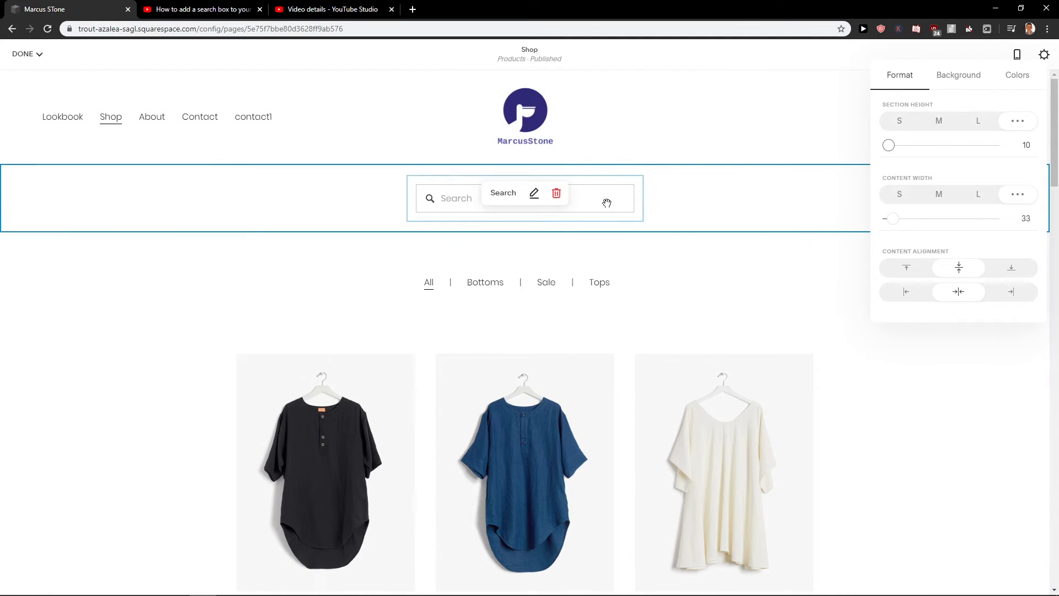
Enable Search Specific Page on the Shop search block, select Blog 3 under Side by Side Blog, and apply.
click(659, 201)
click(541, 193)
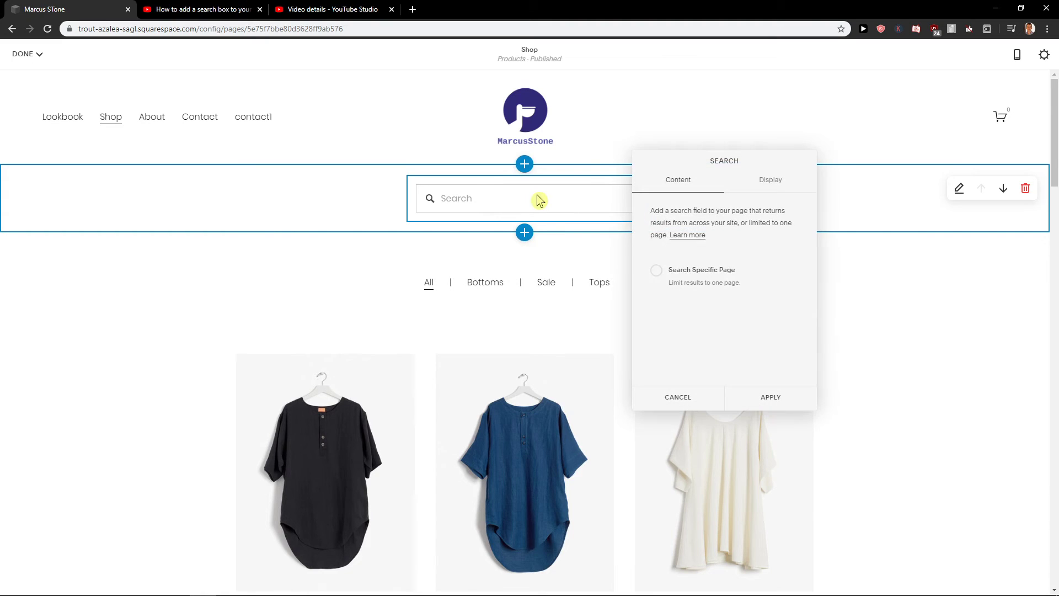
click(664, 275)
click(685, 335)
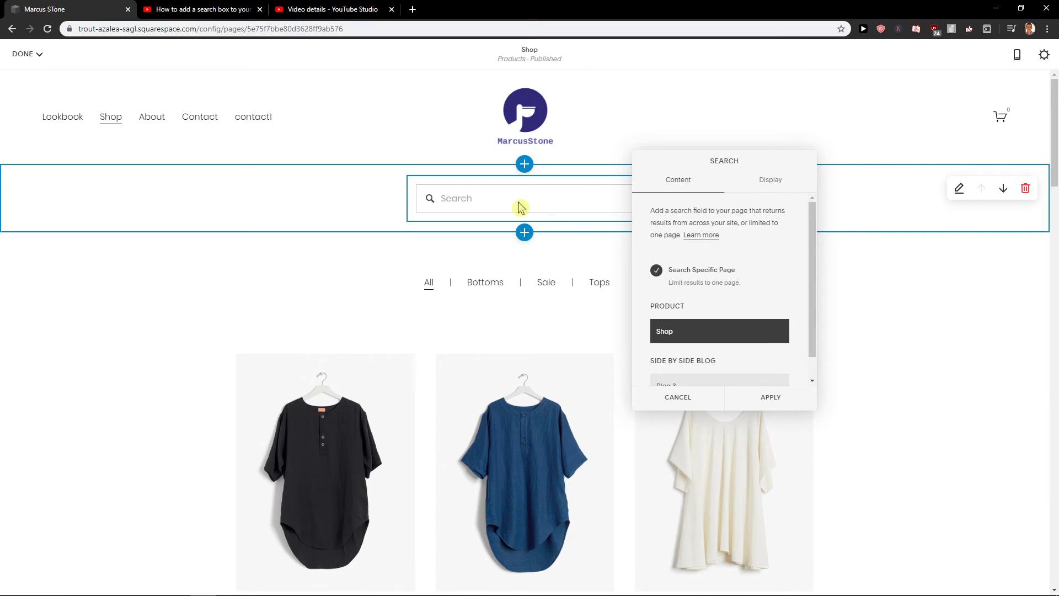
scroll(729, 309, down, 1)
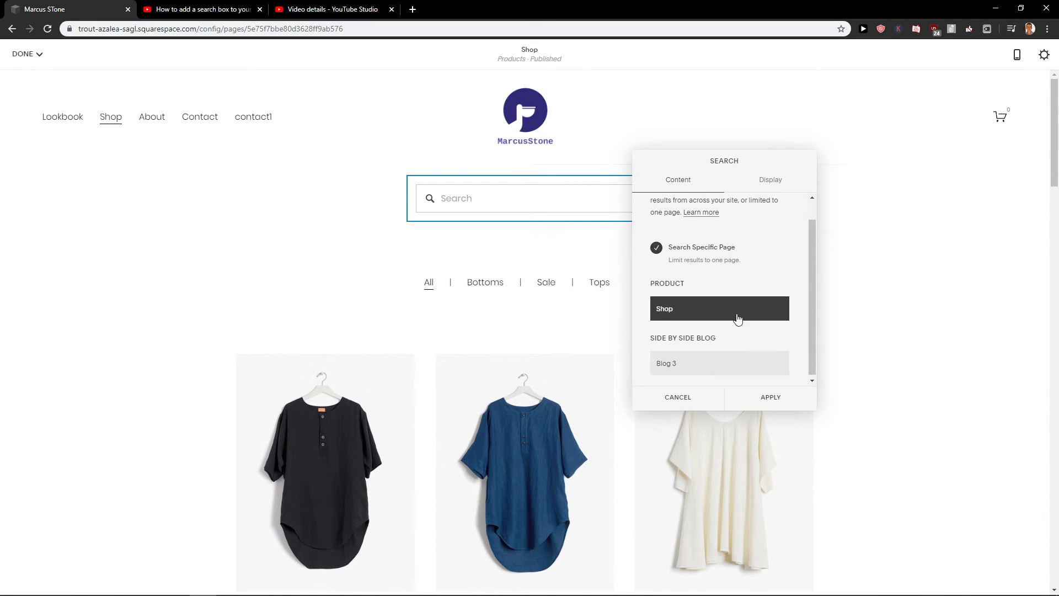
click(701, 361)
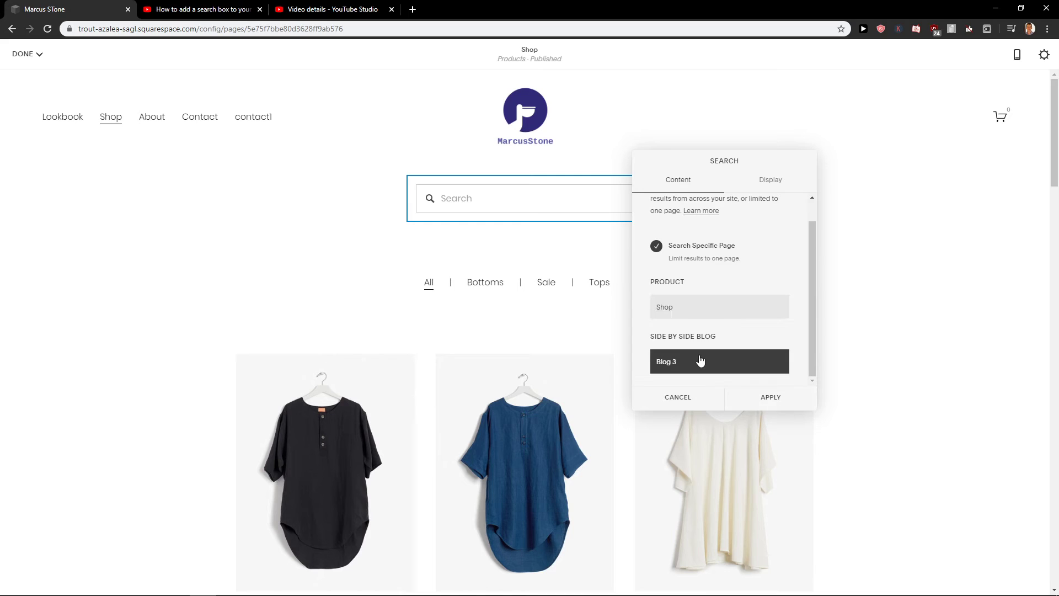
click(763, 398)
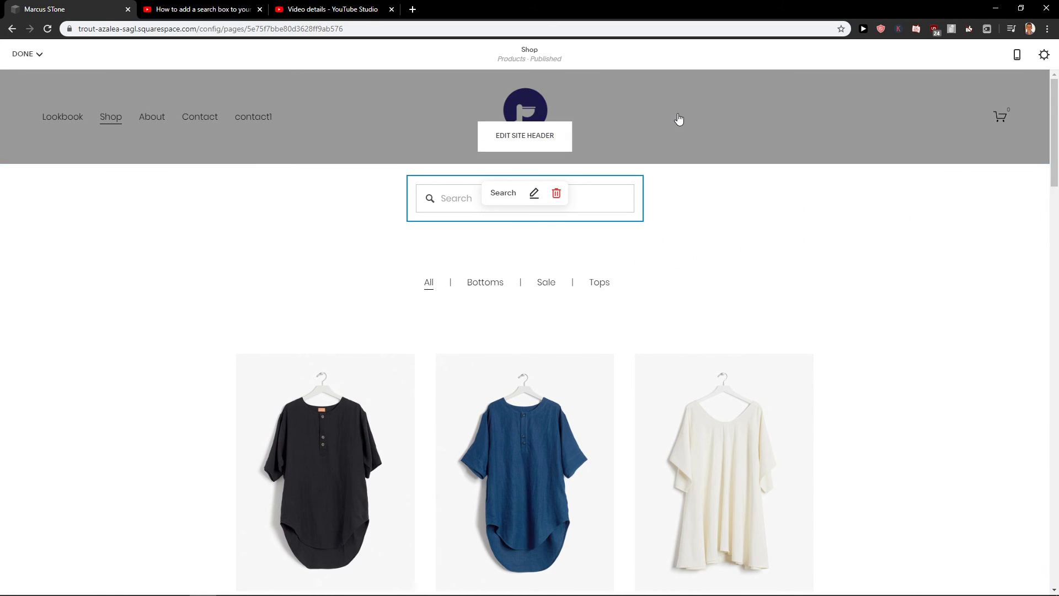
scroll(669, 170, down, 1)
scroll(609, 329, down, 1)
scroll(601, 342, up, 2)
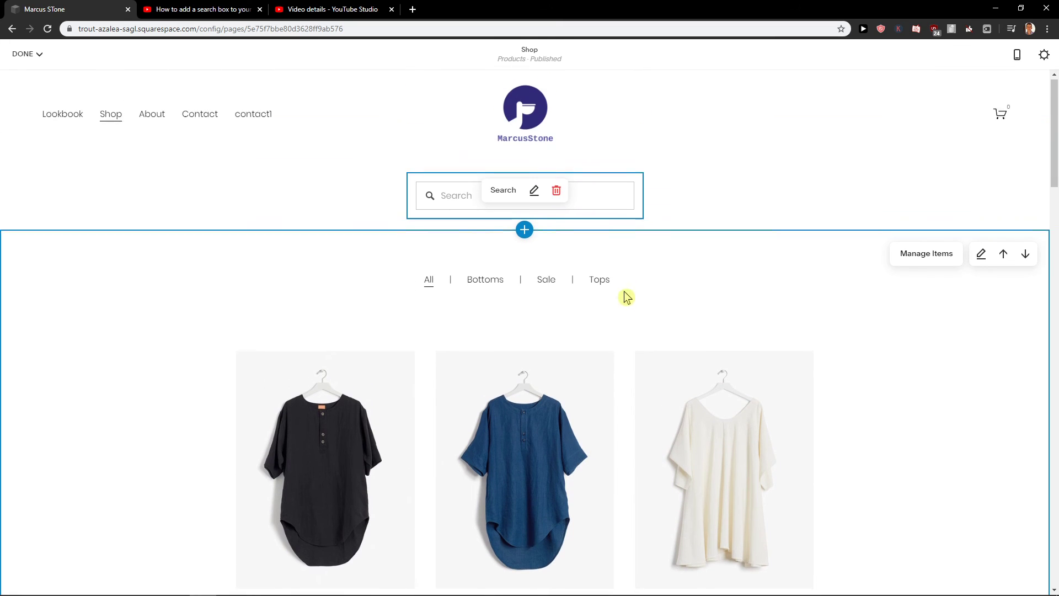